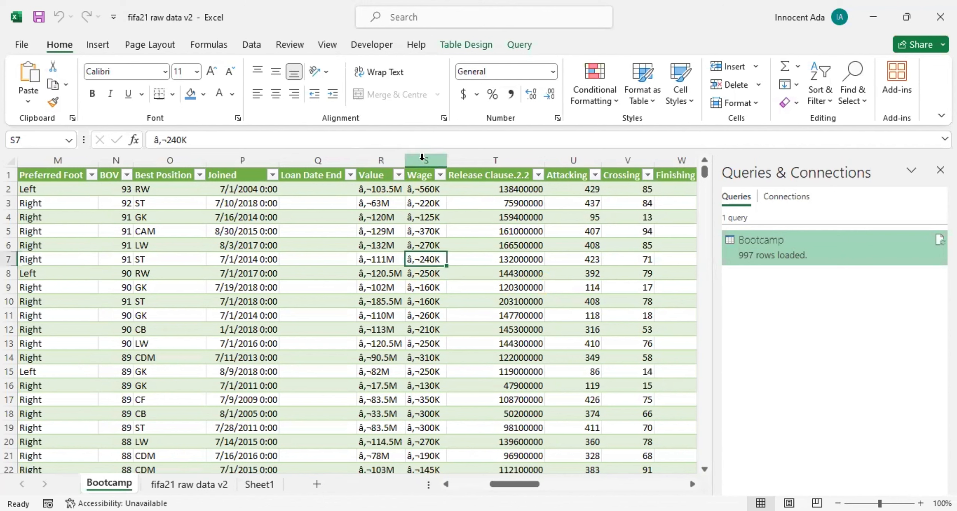
# - Widen the Value and Wage columns in the Bootcamp sheet
pyautogui.click(422, 157)
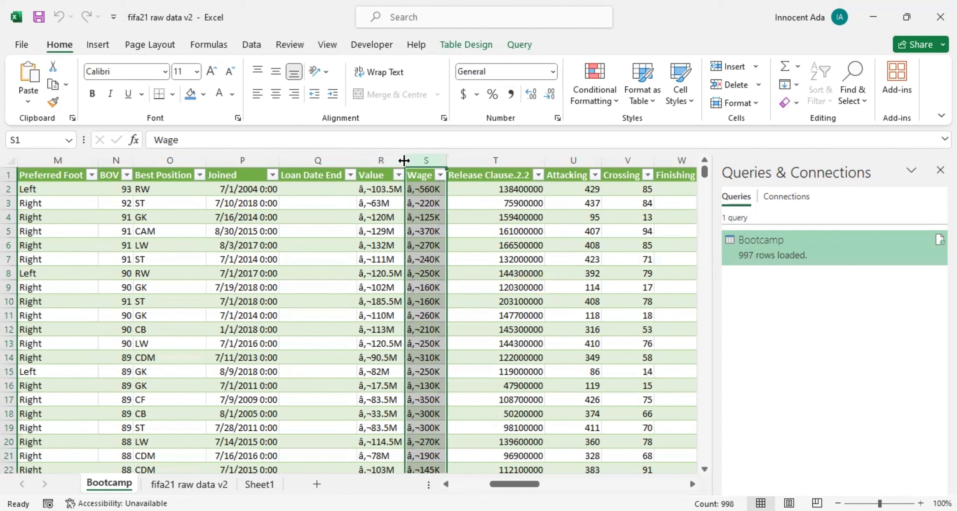
pyautogui.moveTo(405, 161); pyautogui.dragTo(433, 164)
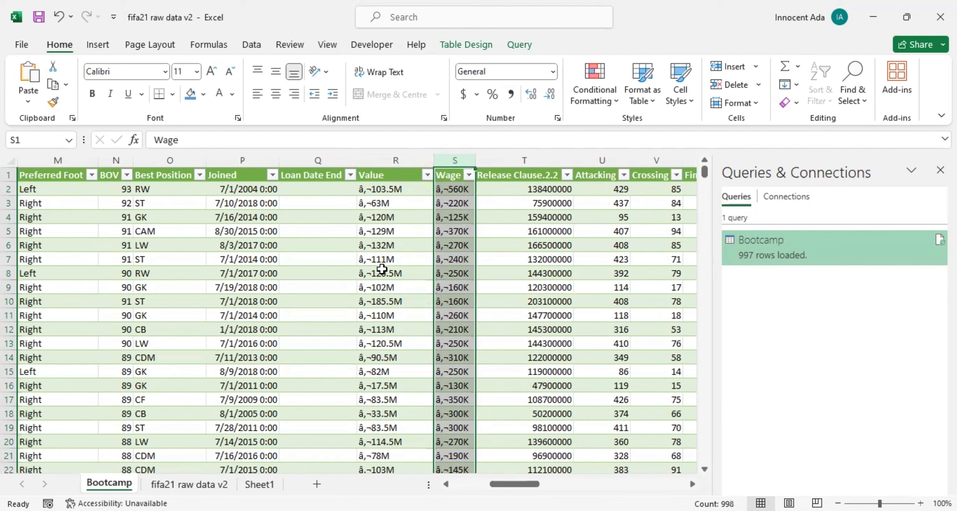
pyautogui.moveTo(475, 161); pyautogui.dragTo(489, 164)
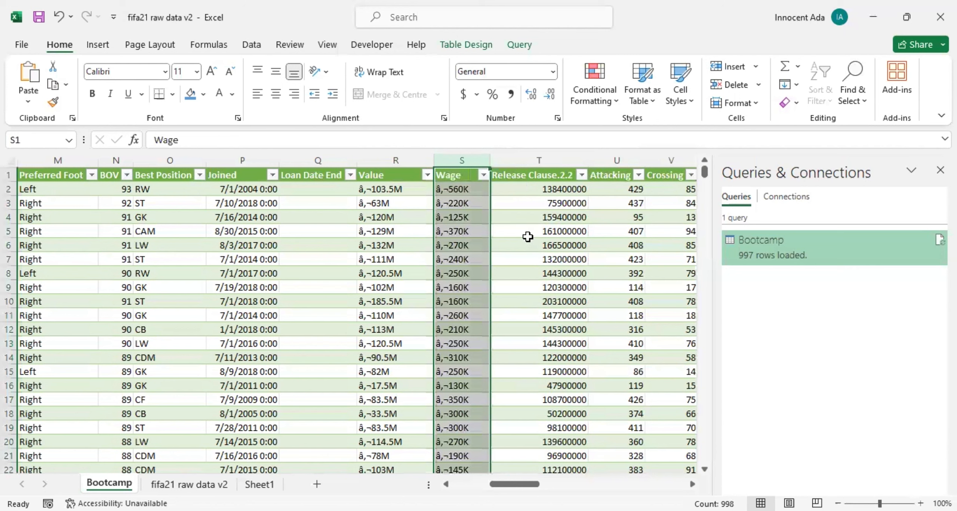
# - Examine the number format of the Release Clause.2.2 column, highlighting its values in rows 2 to 14
pyautogui.click(524, 164)
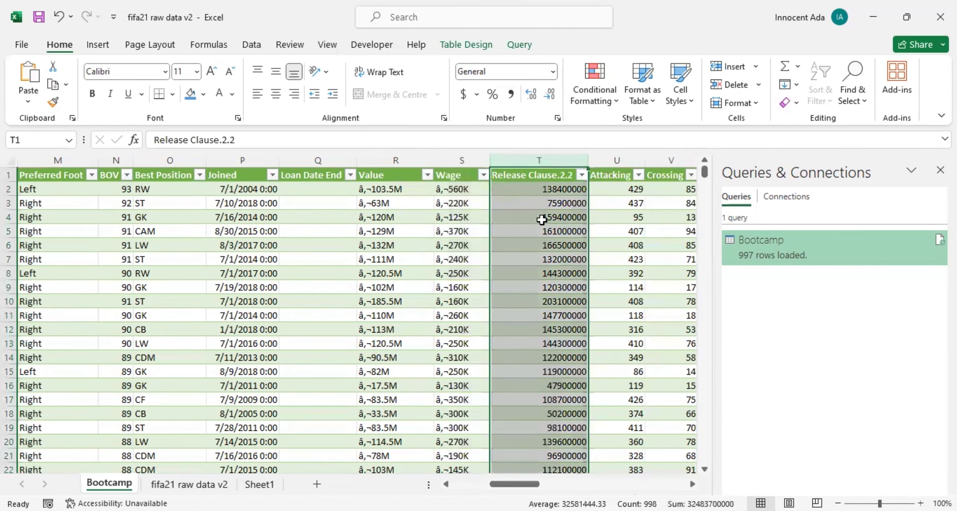
pyautogui.moveTo(538, 190); pyautogui.dragTo(546, 388)
pyautogui.click(545, 385)
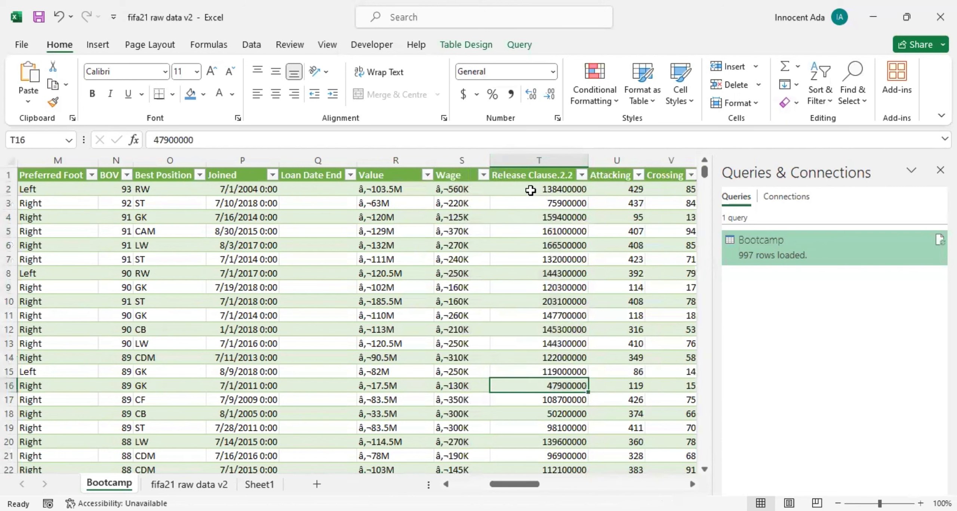
pyautogui.moveTo(530, 188); pyautogui.dragTo(553, 361)
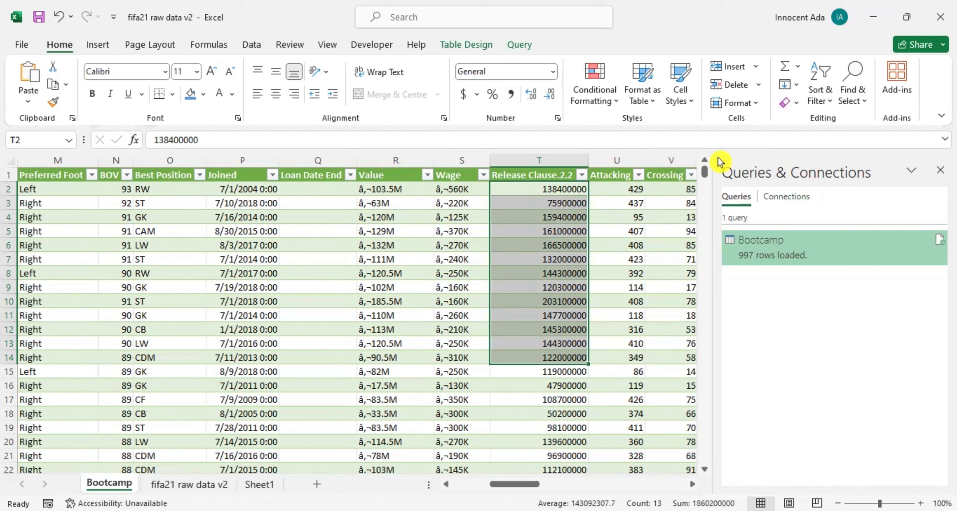
# - Open the Bootcamp query for editing in the Power Query Editor
pyautogui.click(517, 46)
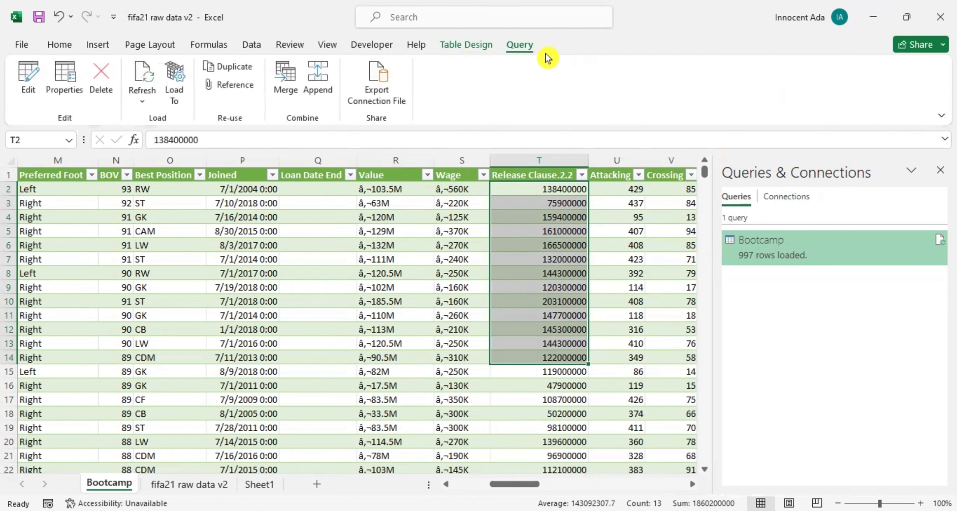
pyautogui.click(39, 83)
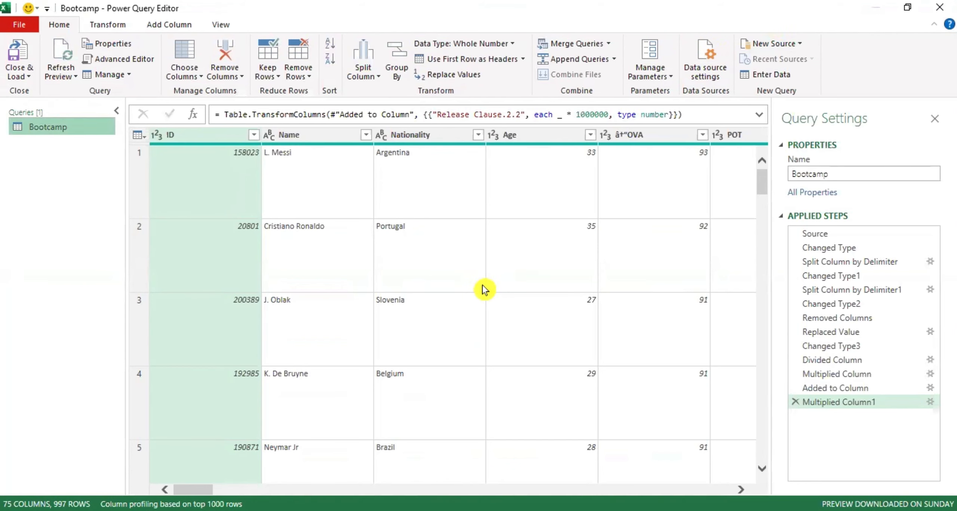
pyautogui.moveTo(187, 490); pyautogui.dragTo(301, 490)
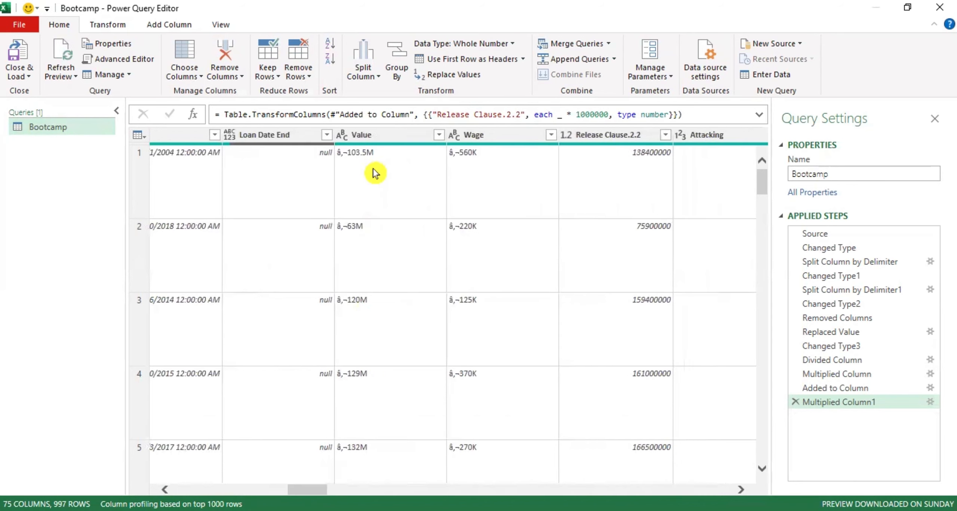
# - Split the Value column at each occurrence of the custom delimiter "," and remove the first resulting column
pyautogui.click(393, 137)
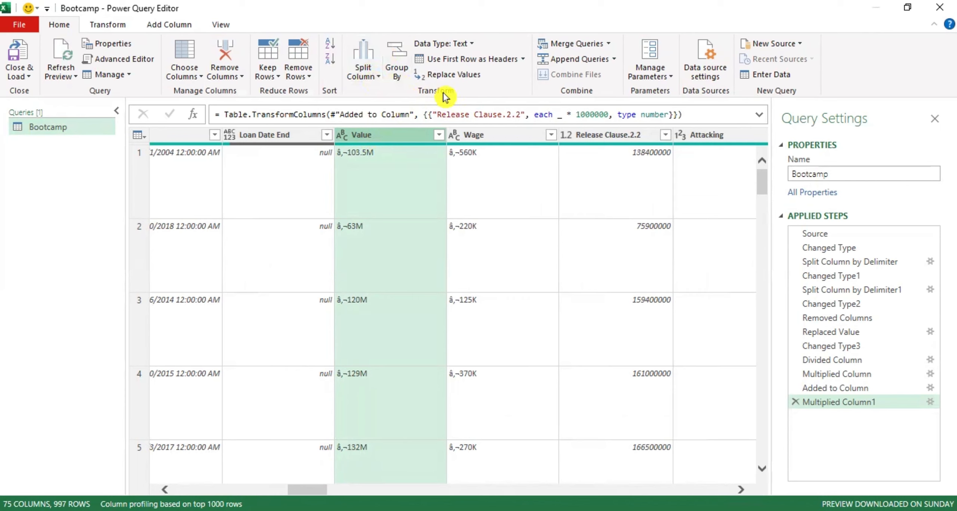
pyautogui.click(380, 76)
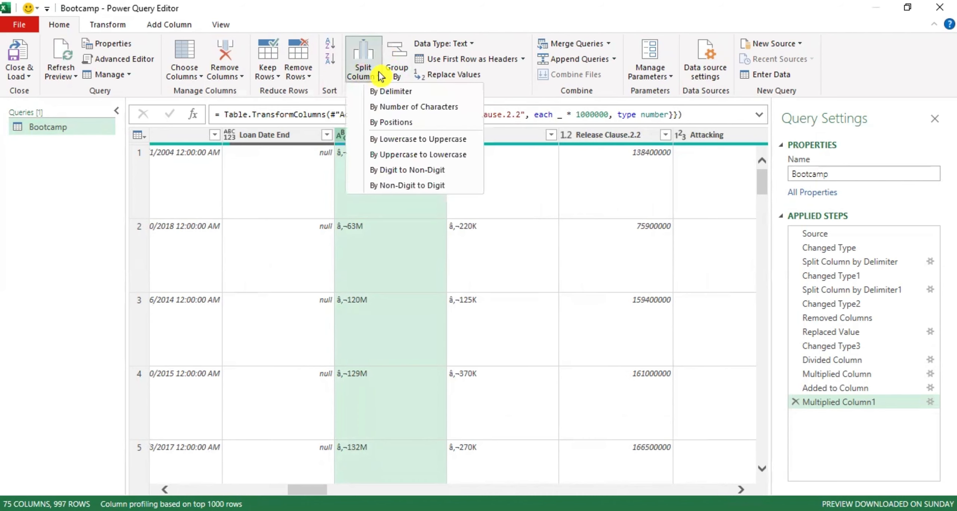
pyautogui.click(383, 94)
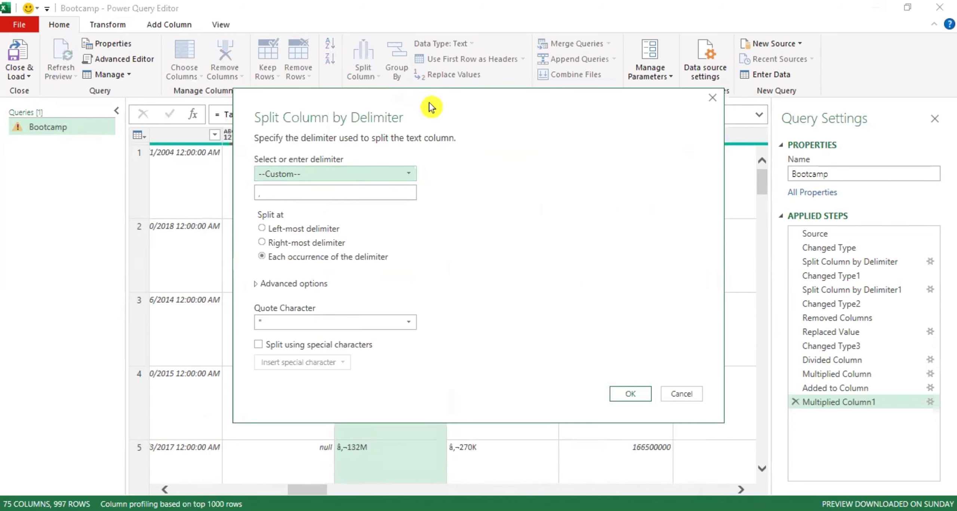
pyautogui.moveTo(432, 107); pyautogui.dragTo(595, 96)
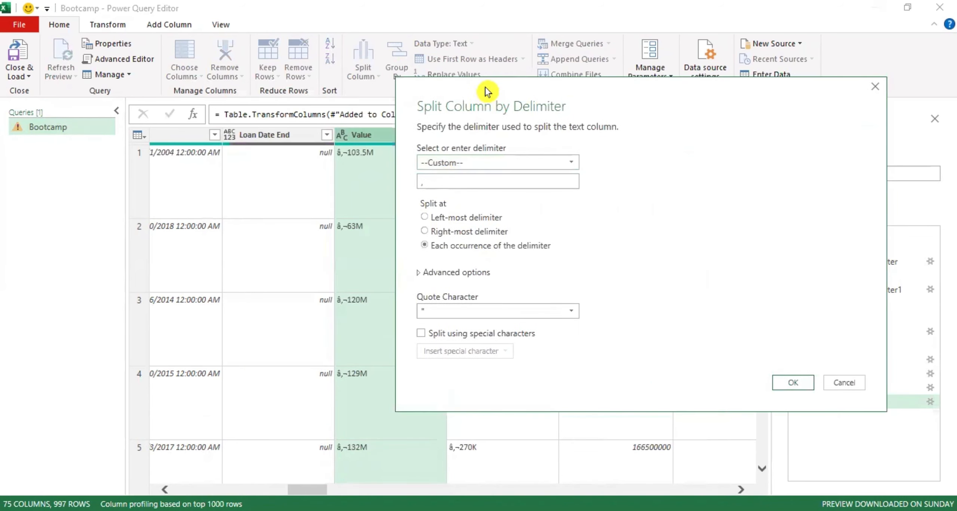
pyautogui.moveTo(570, 80); pyautogui.dragTo(654, 73)
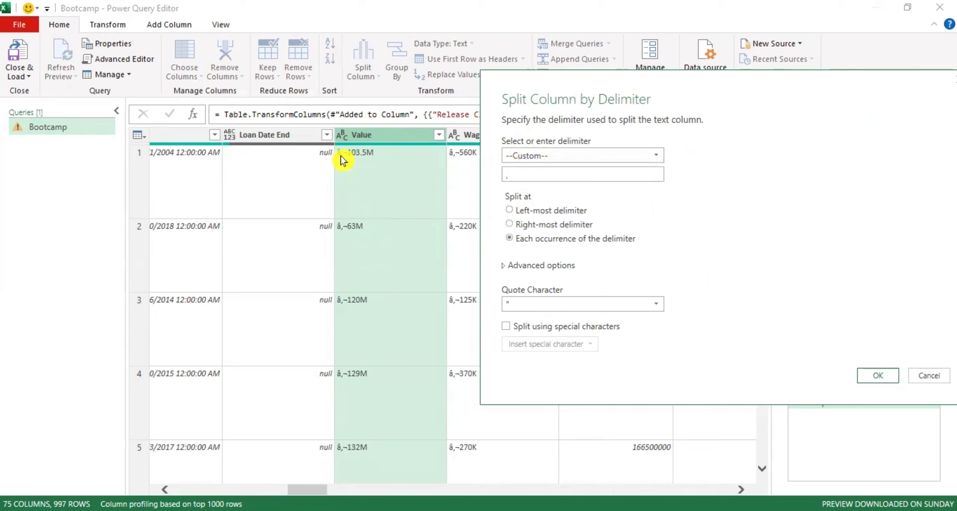
pyautogui.click(879, 375)
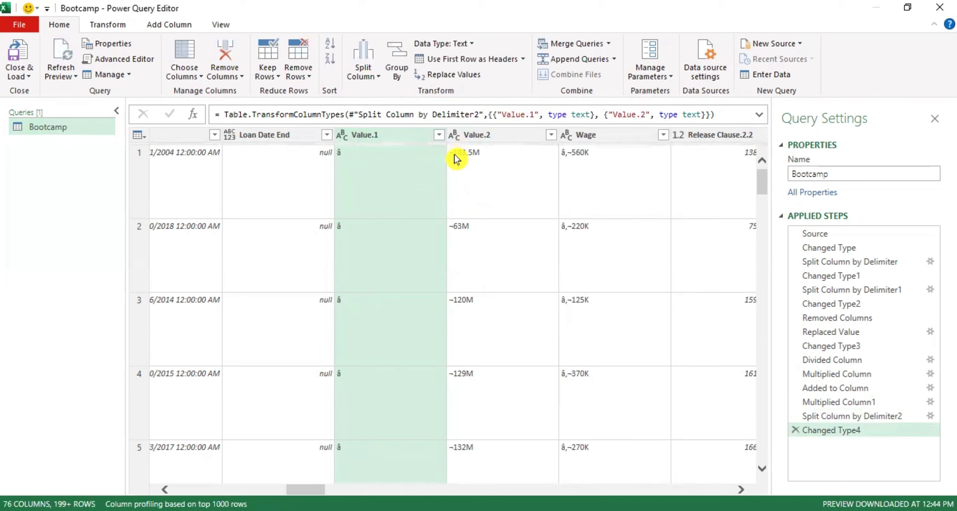
pyautogui.rightClick(378, 138)
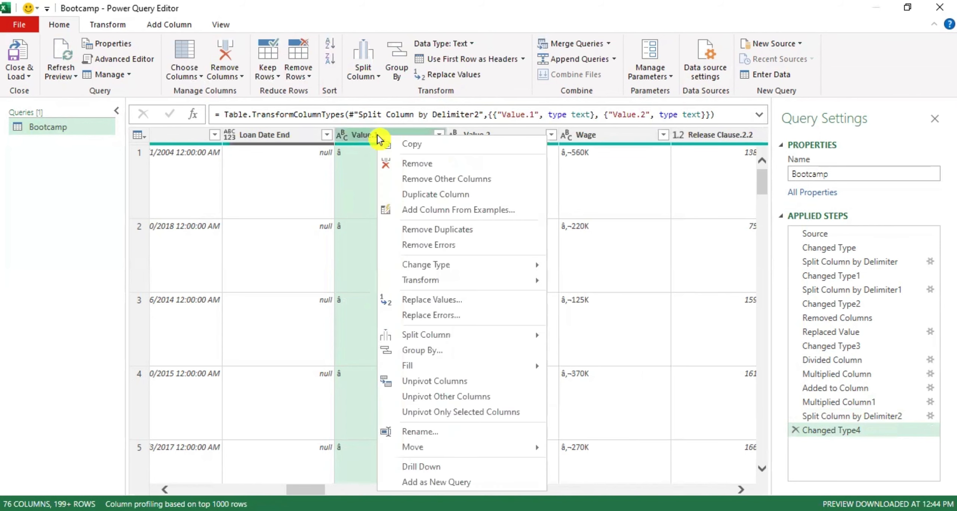
pyautogui.press('Escape')
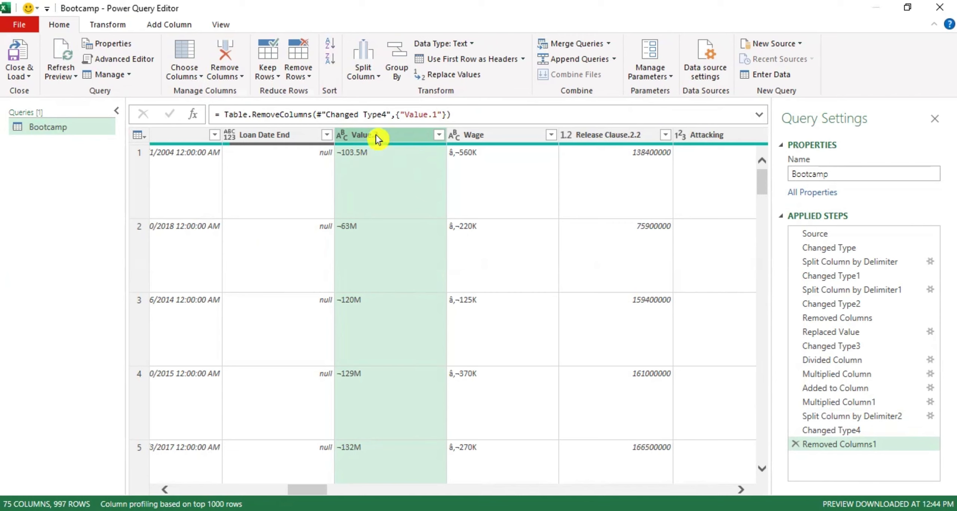
# - Split the Value.2 column at each occurrence of the custom delimiter "¬" and remove the empty first resulting column
pyautogui.click(378, 77)
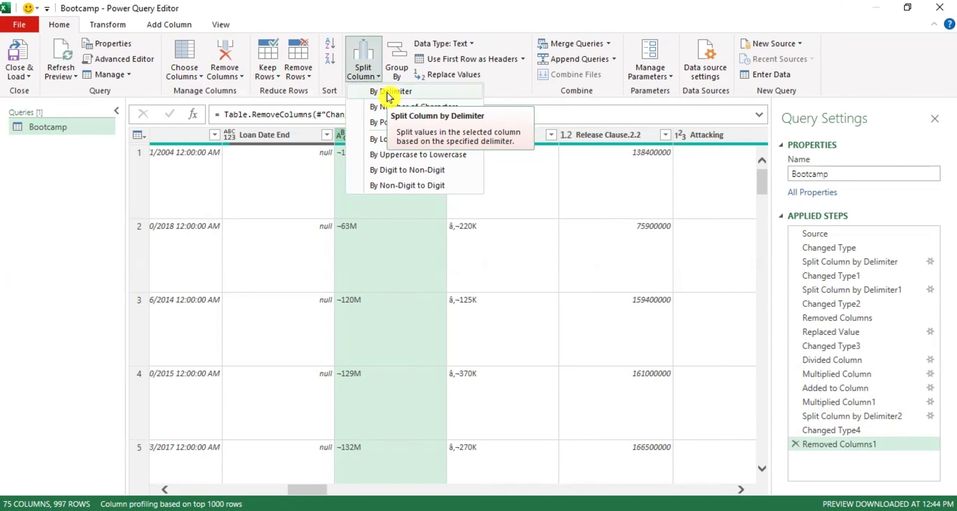
pyautogui.click(388, 93)
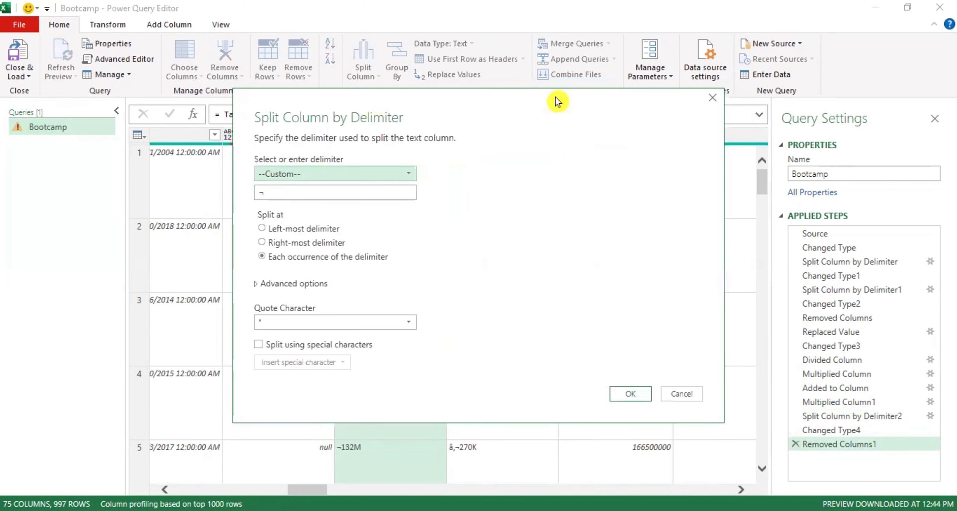
pyautogui.moveTo(555, 97); pyautogui.dragTo(767, 84)
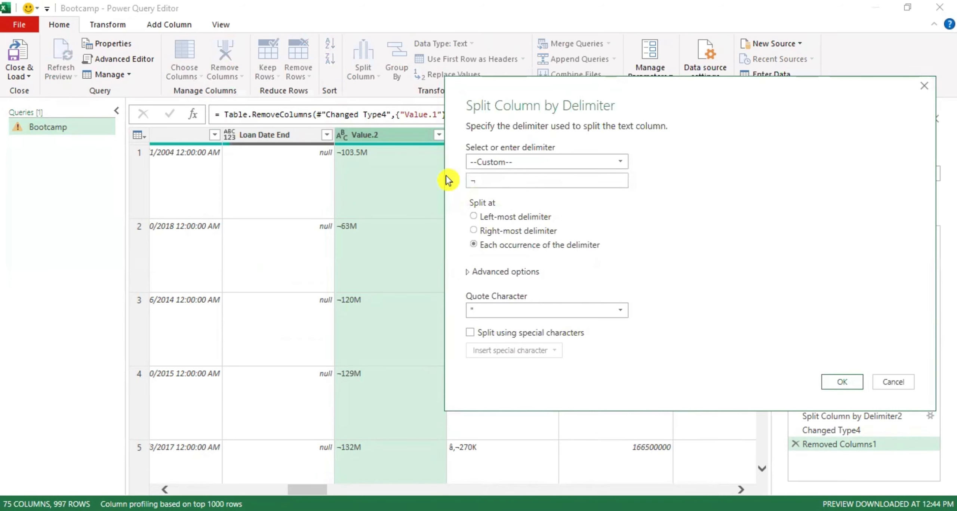
pyautogui.click(832, 383)
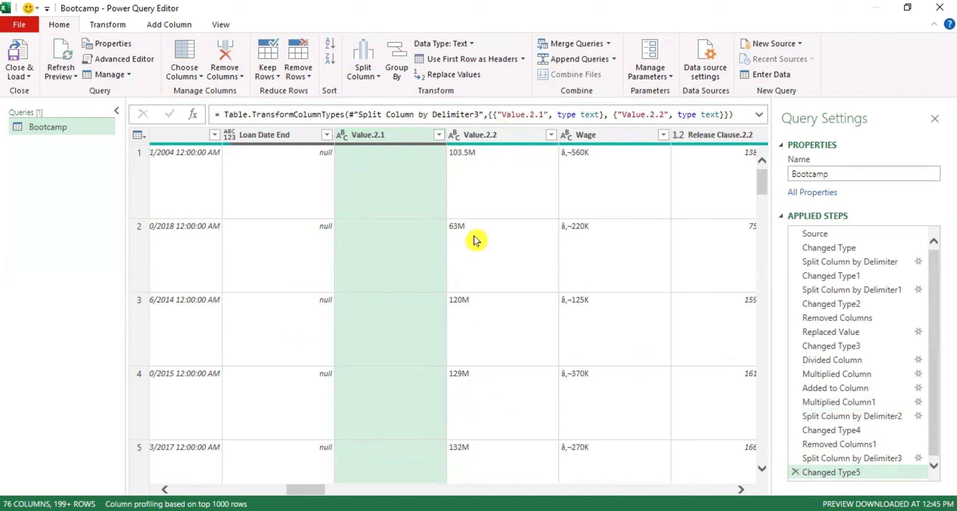
pyautogui.rightClick(386, 135)
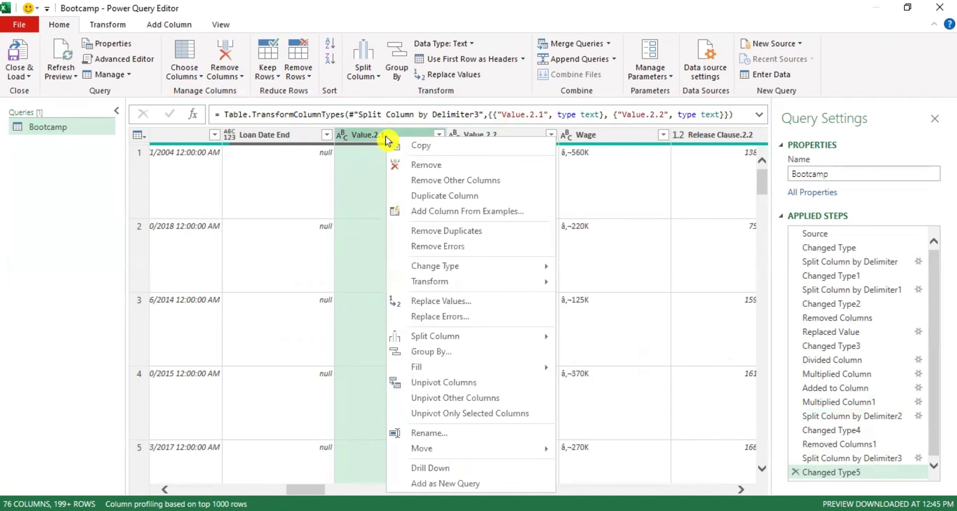
pyautogui.click(414, 165)
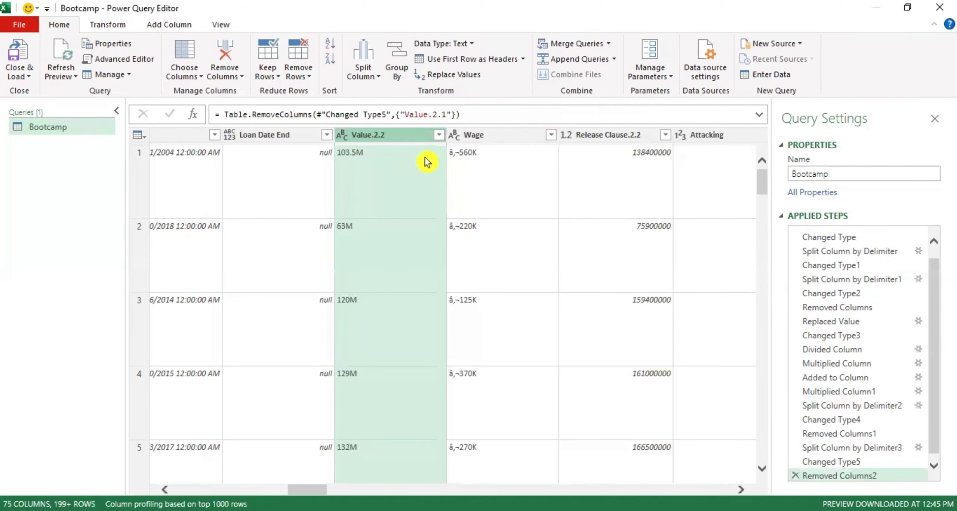
# - Rename the Value.2.2 column as Value
pyautogui.doubleClick(375, 135)
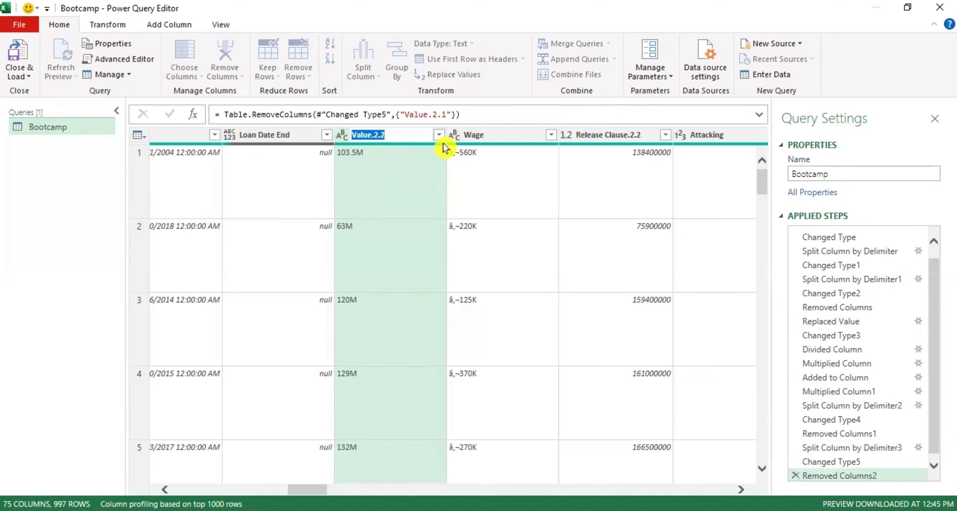
pyautogui.write('Value')
pyautogui.click(400, 184)
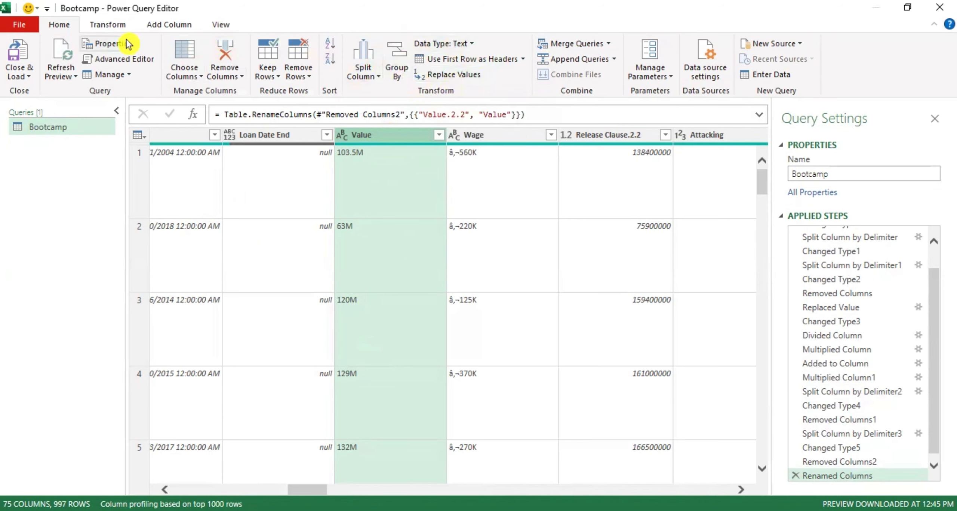
# - Replace "M" with nothing in the Value column
pyautogui.click(114, 26)
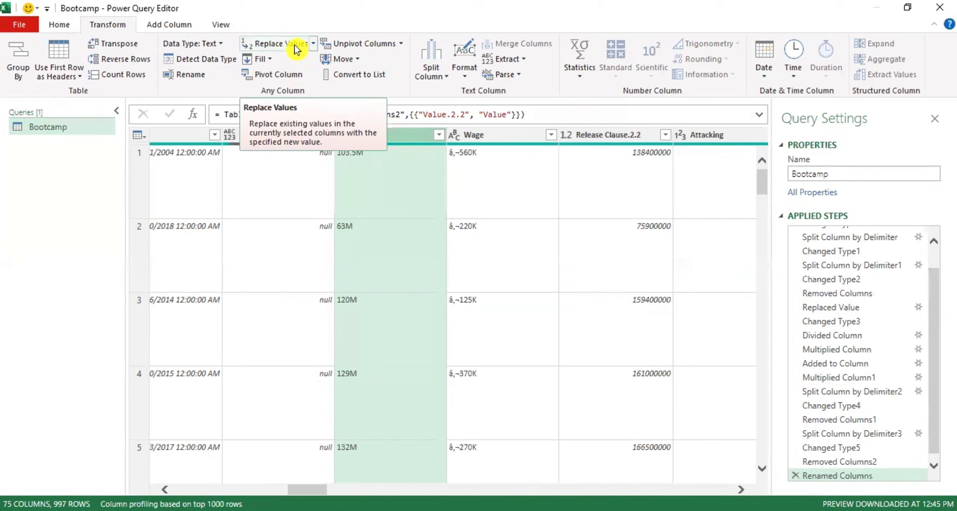
pyautogui.click(277, 43)
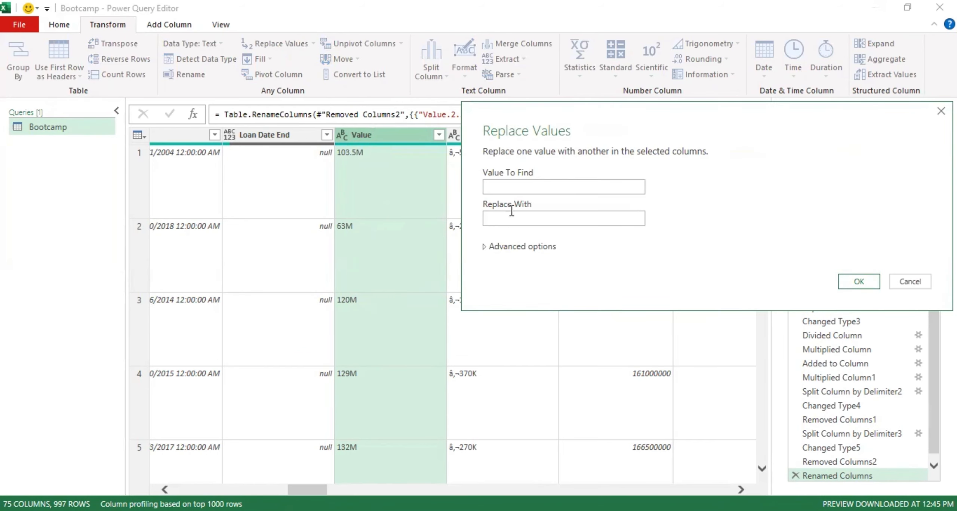
pyautogui.click(510, 186)
pyautogui.write('M')
pyautogui.click(519, 221)
pyautogui.click(855, 281)
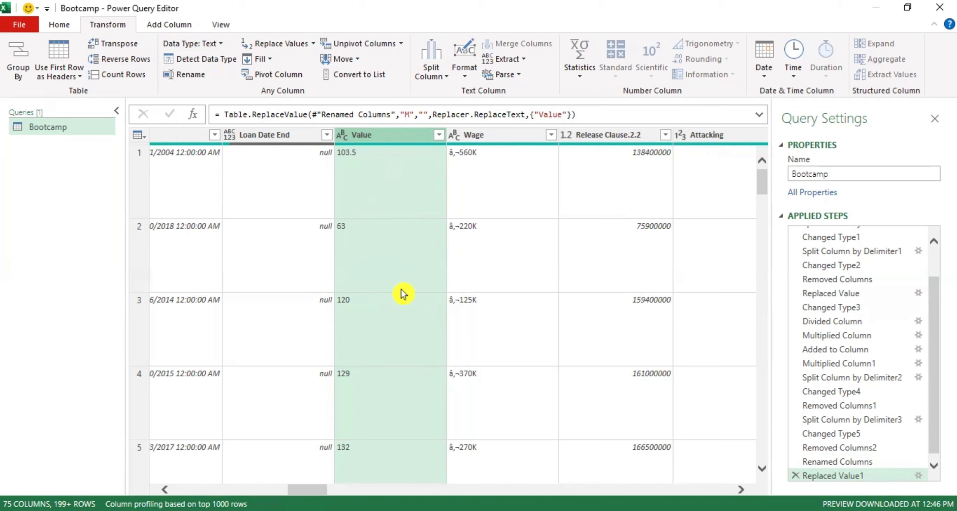
# - Convert the Value column to Decimal Number and multiply every value in it by 1000000
pyautogui.click(219, 45)
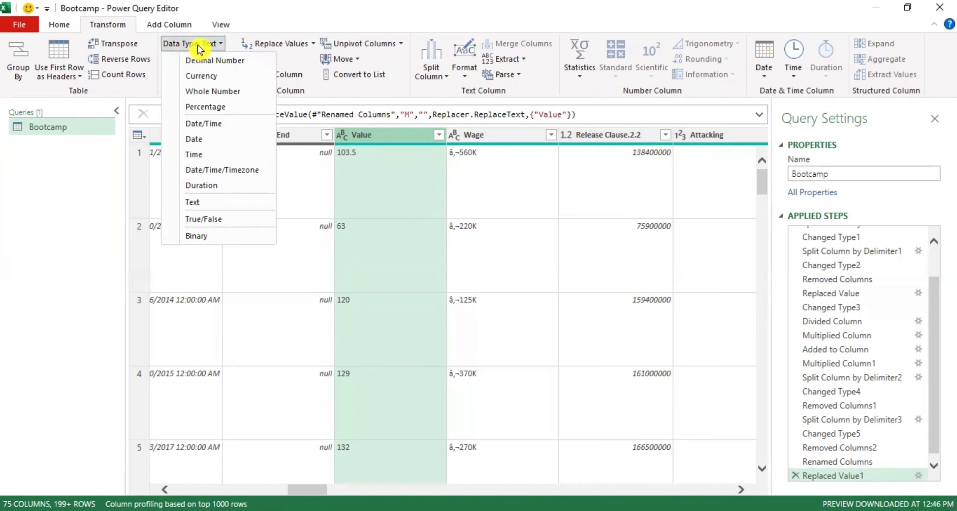
pyautogui.click(232, 61)
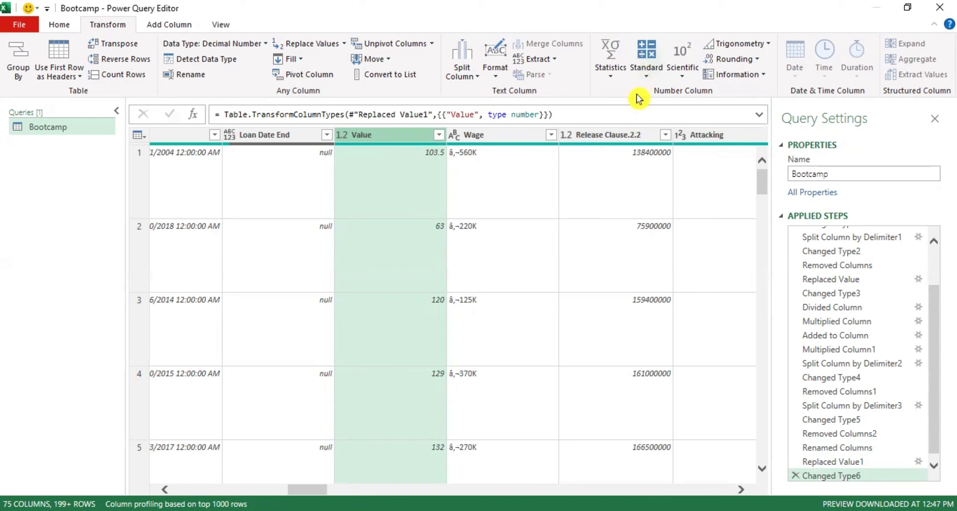
pyautogui.click(644, 83)
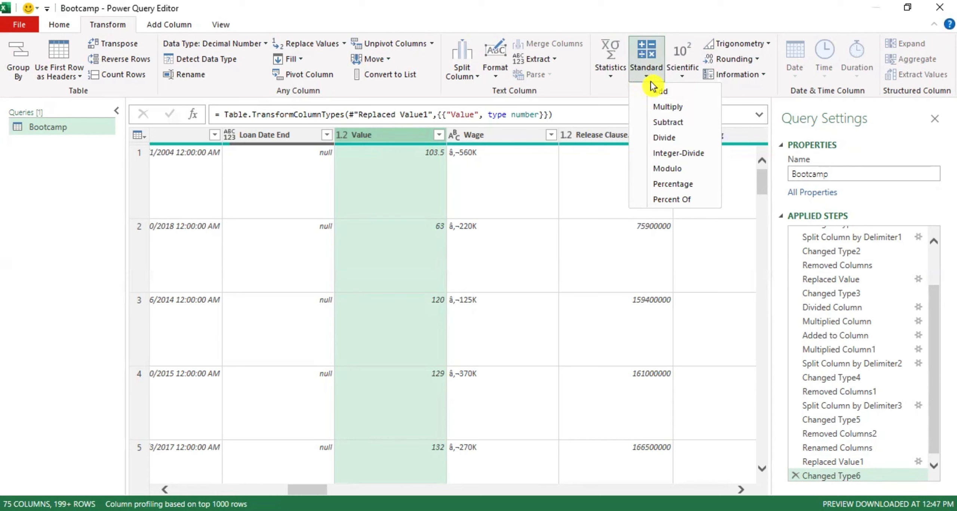
pyautogui.click(661, 108)
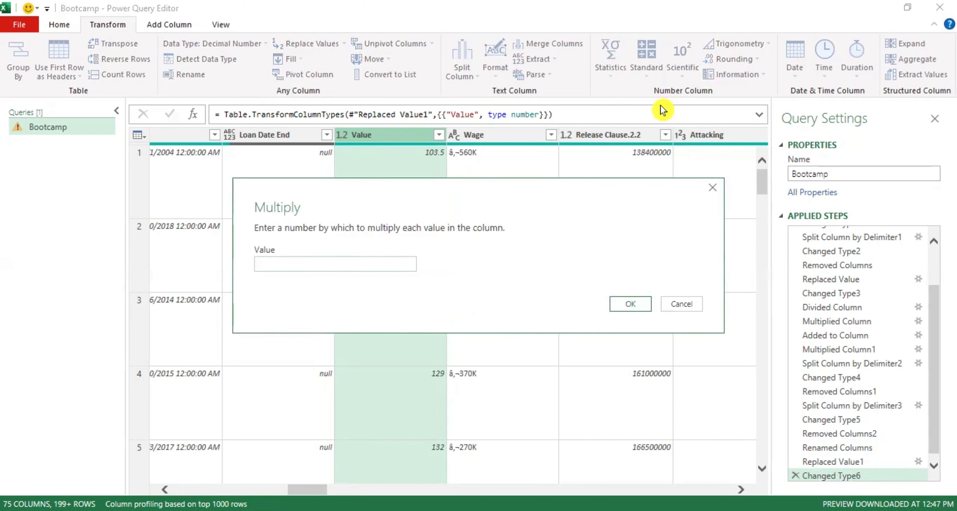
pyautogui.write('1000000')
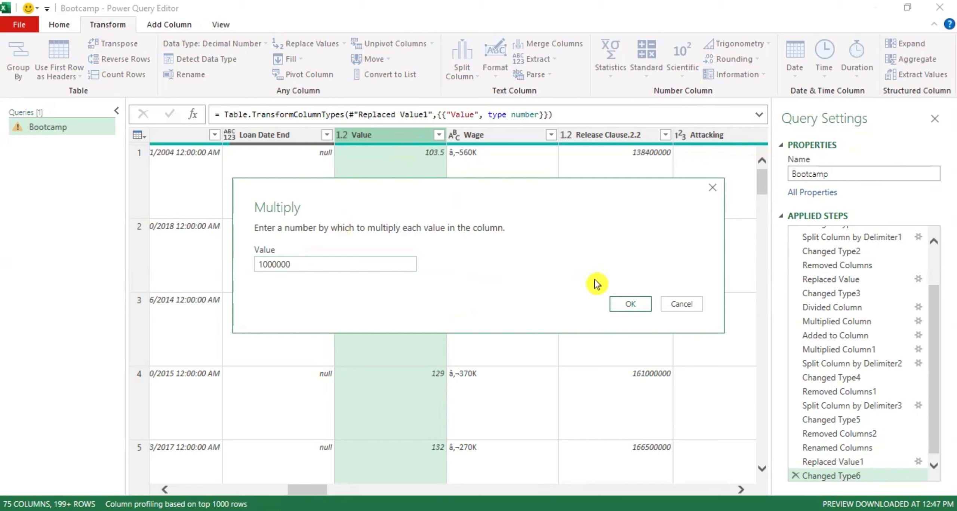
pyautogui.click(623, 302)
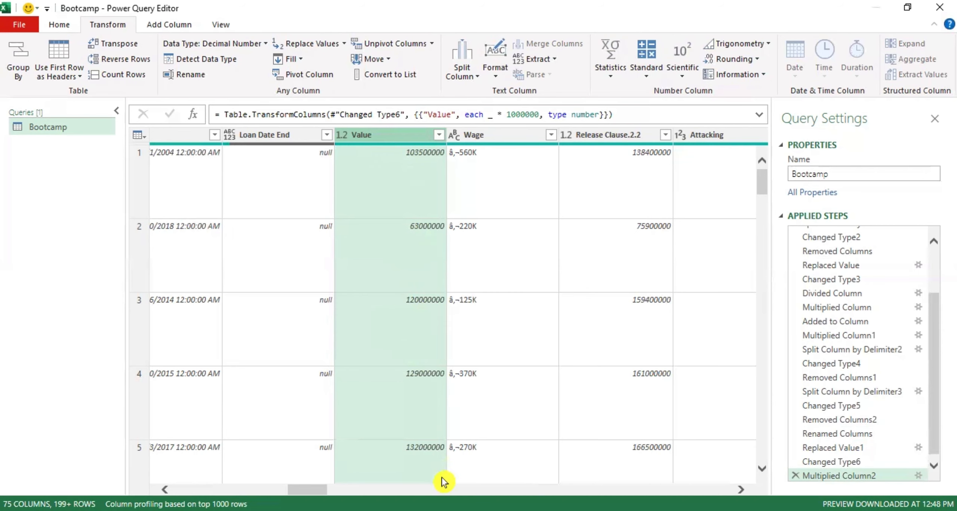
pyautogui.scroll(-5, 387, 284)
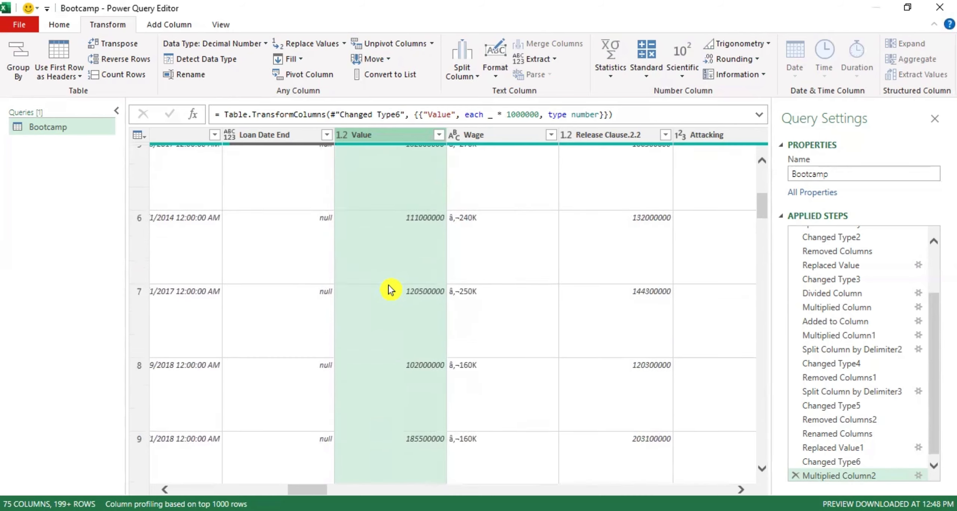
# - Select the Wage column for transformation
pyautogui.scroll(5, 389, 290)
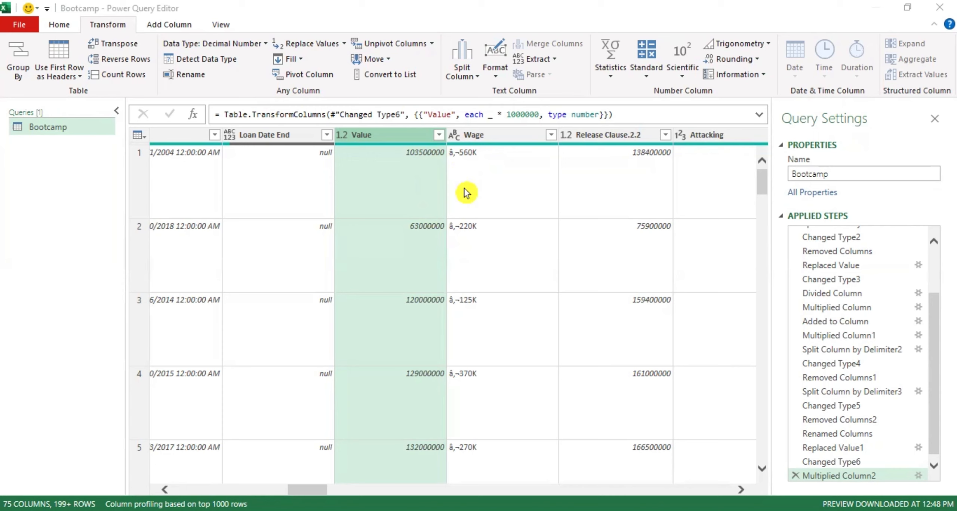
pyautogui.click(180, 25)
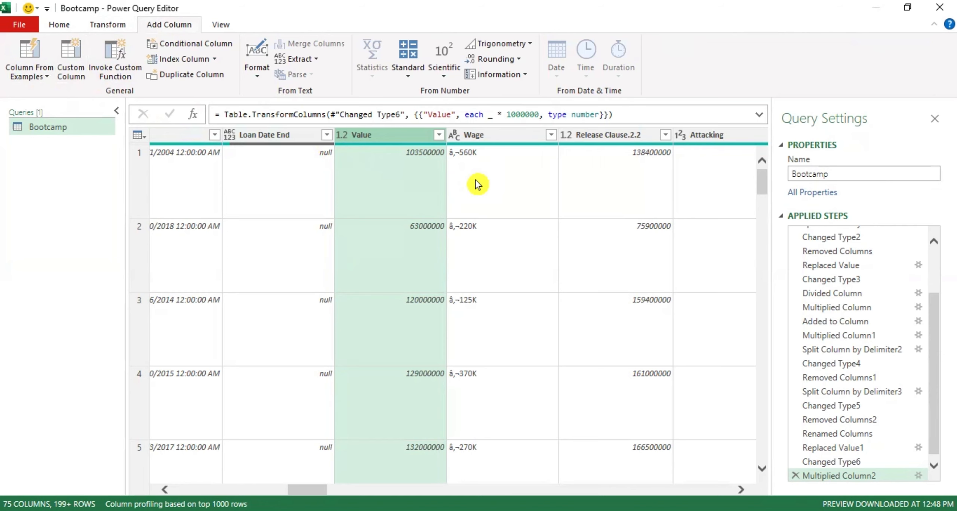
pyautogui.click(492, 137)
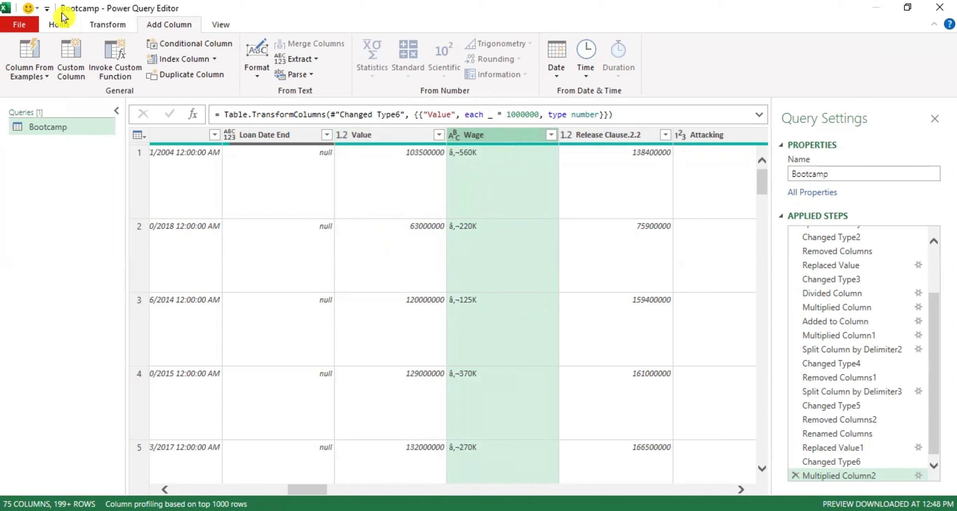
pyautogui.click(95, 26)
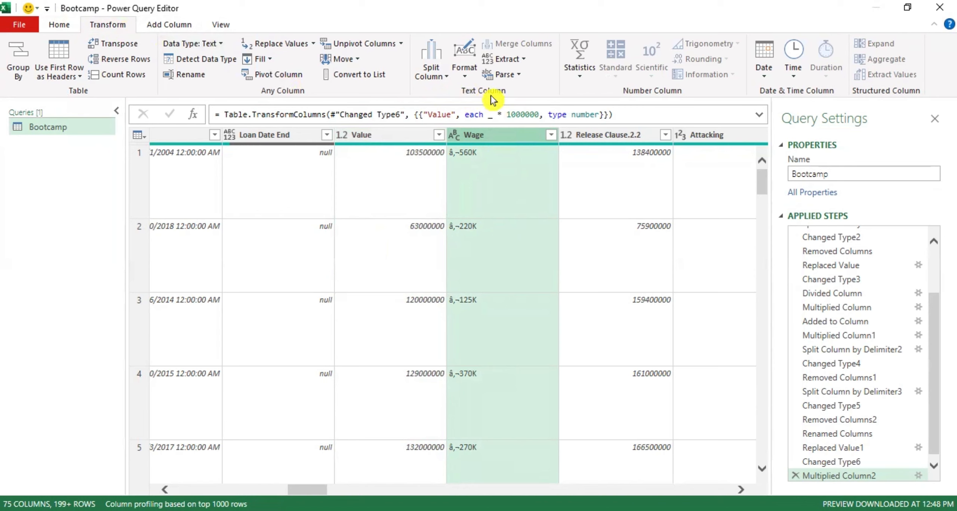
pyautogui.click(445, 77)
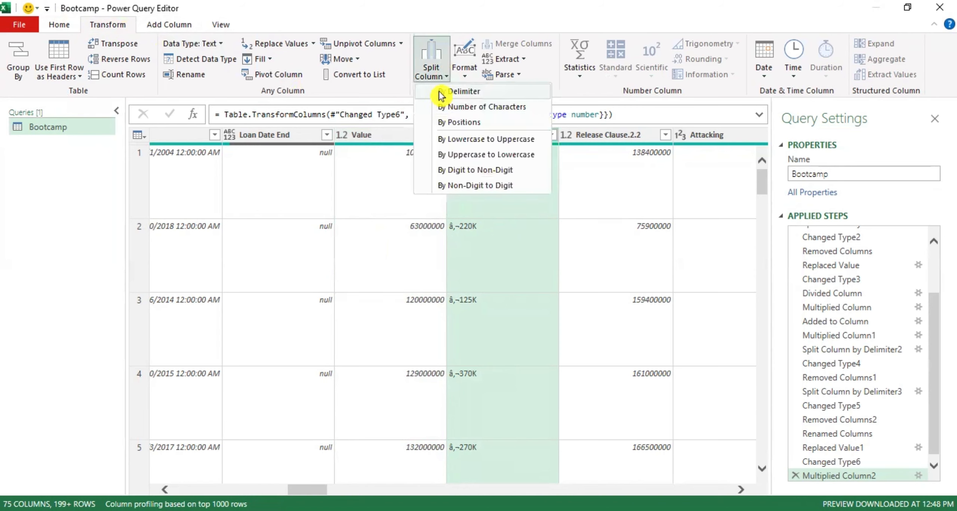
pyautogui.click(441, 92)
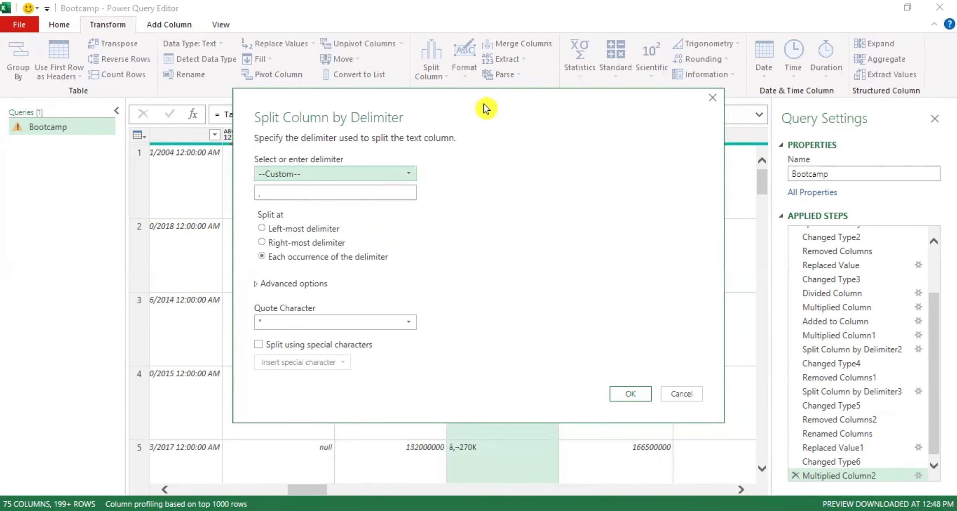
pyautogui.moveTo(484, 103); pyautogui.dragTo(488, 147)
pyautogui.click(717, 142)
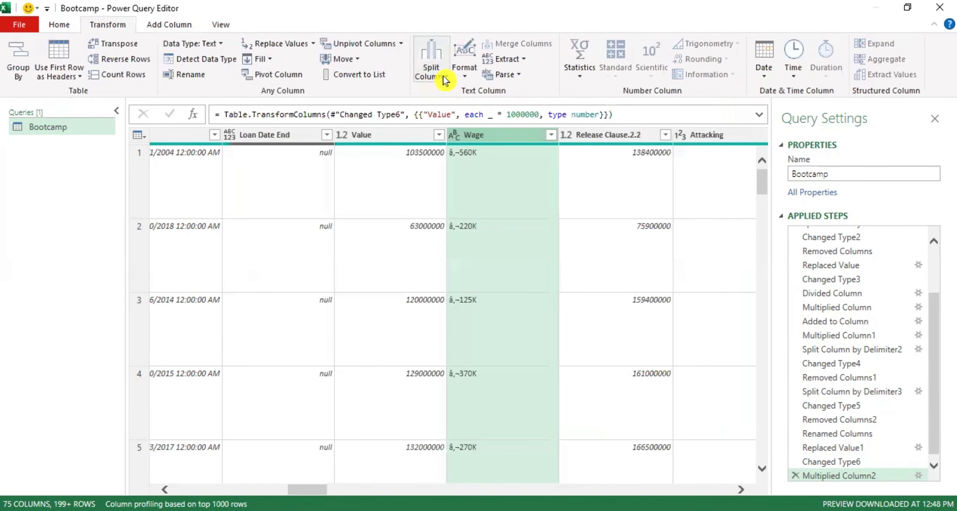
# - Split the Wage column once at 3 characters, as far left as possible, and remove the resulting Wage.1 column
pyautogui.click(442, 77)
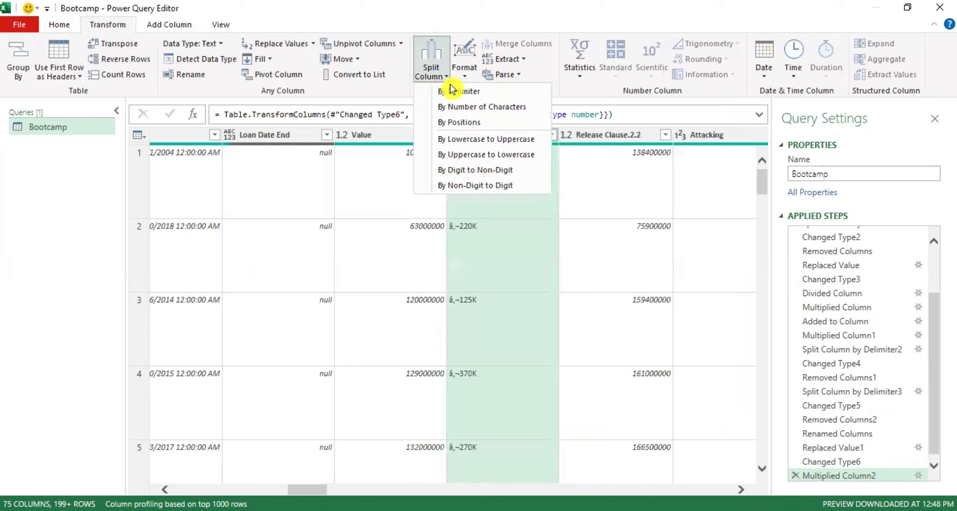
pyautogui.click(452, 107)
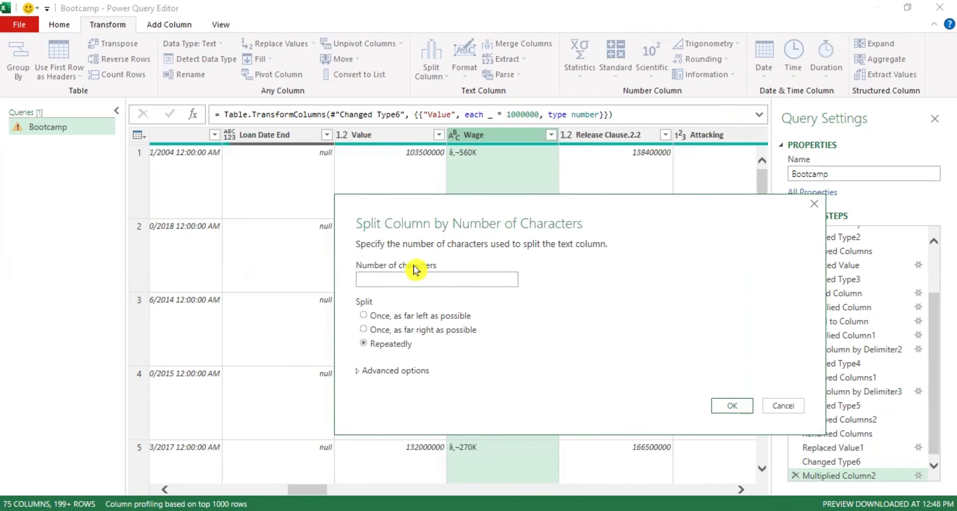
pyautogui.click(412, 275)
pyautogui.write('3')
pyautogui.click(360, 317)
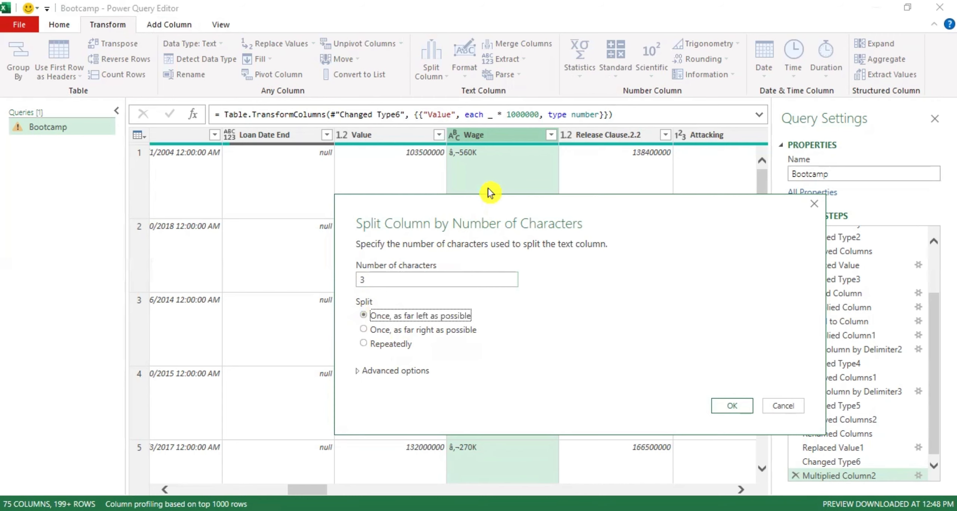
pyautogui.click(731, 408)
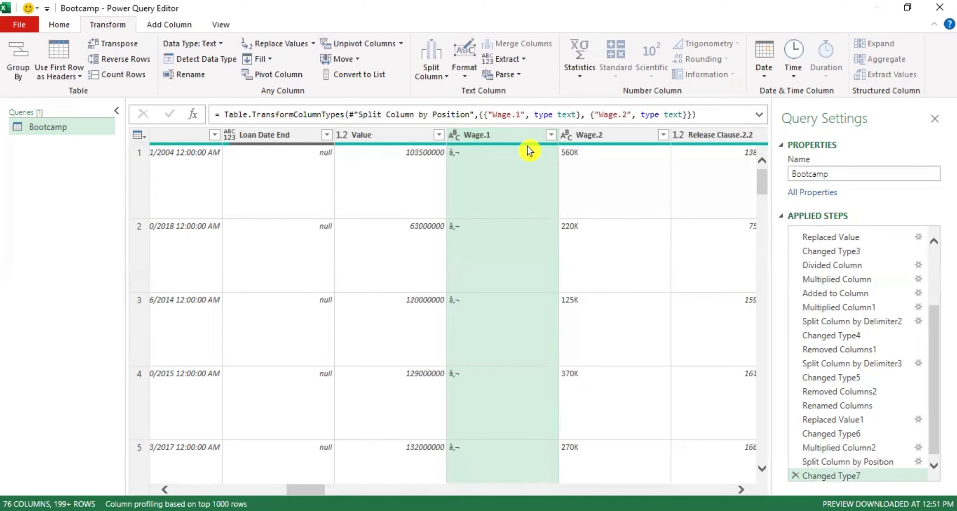
pyautogui.rightClick(510, 134)
pyautogui.click(530, 165)
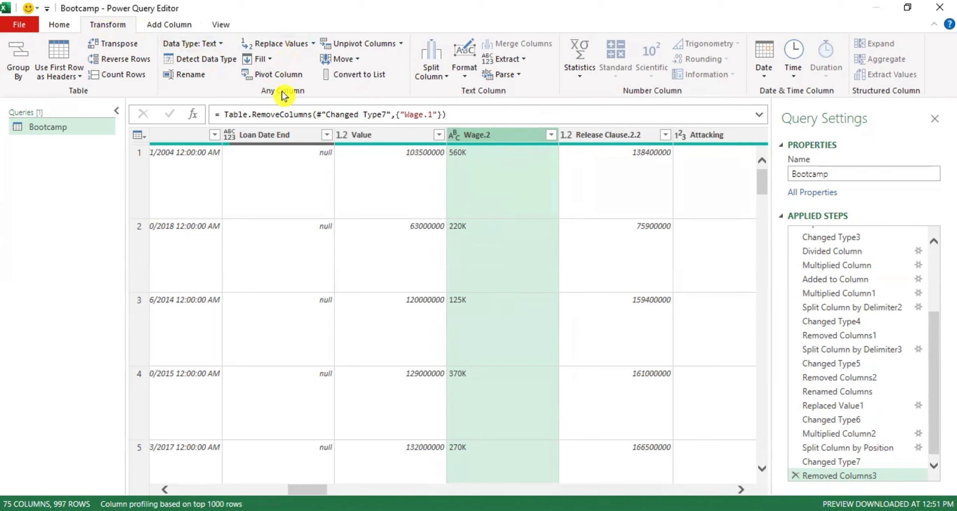
# - Replace "K" with nothing in the Wage.2 column
pyautogui.click(281, 44)
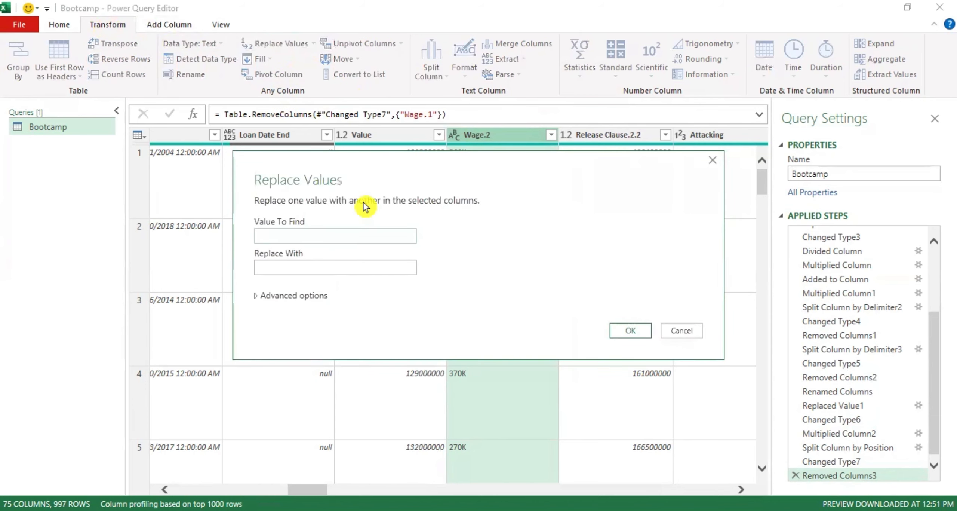
pyautogui.write('K')
pyautogui.click(615, 336)
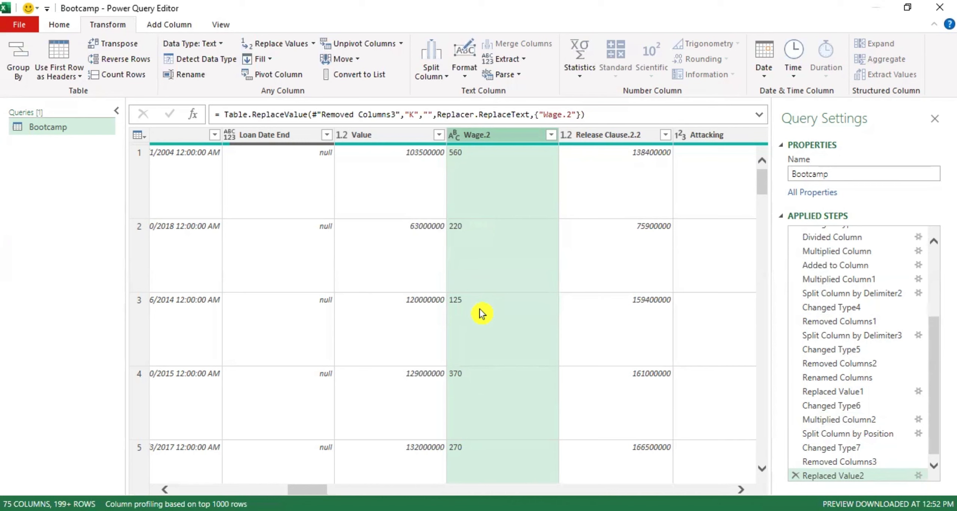
# - Convert the Wage.2 column to Whole Number and multiply every value in it by 1000
pyautogui.click(210, 43)
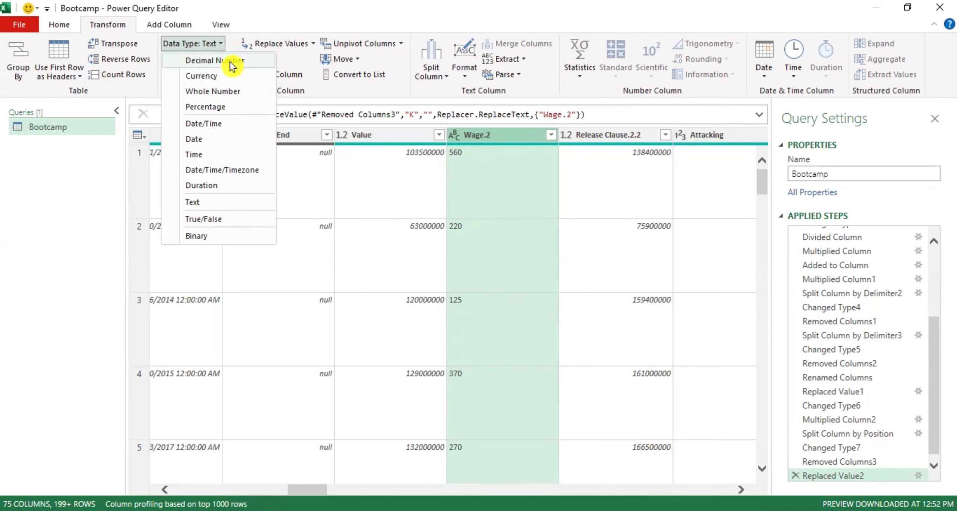
pyautogui.click(230, 92)
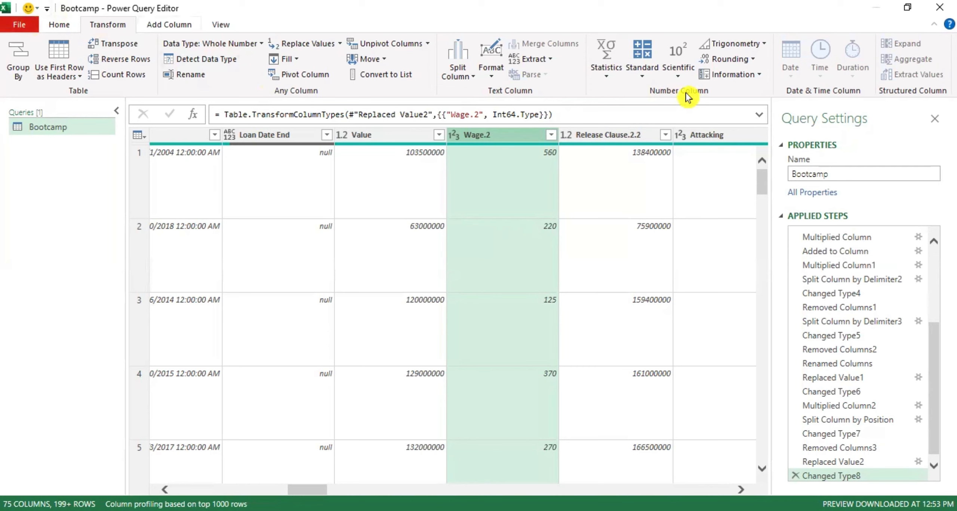
pyautogui.click(646, 83)
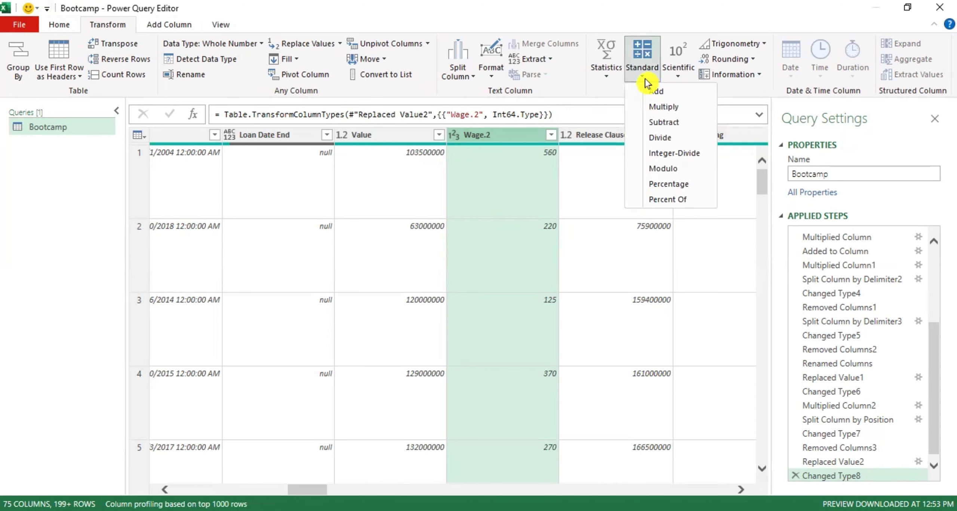
pyautogui.click(642, 108)
pyautogui.write('1')
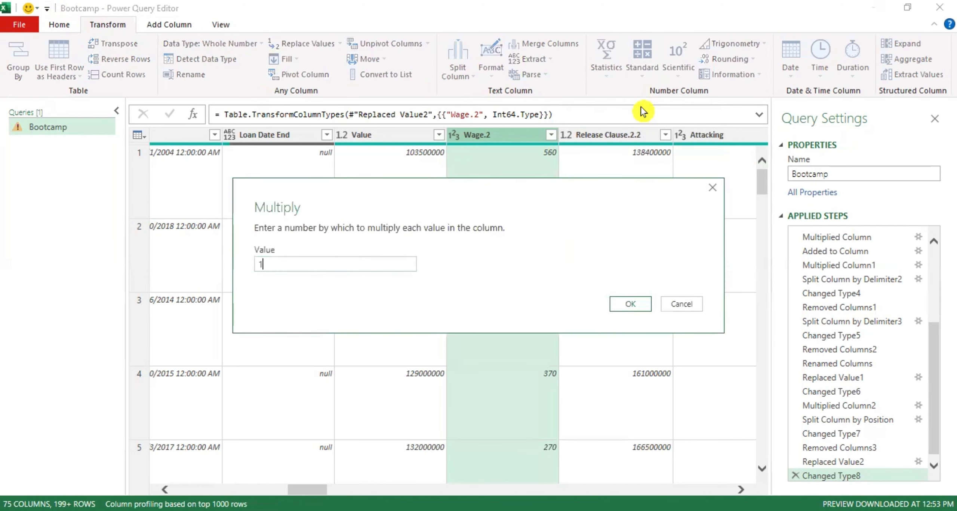
pyautogui.write('000')
pyautogui.click(647, 310)
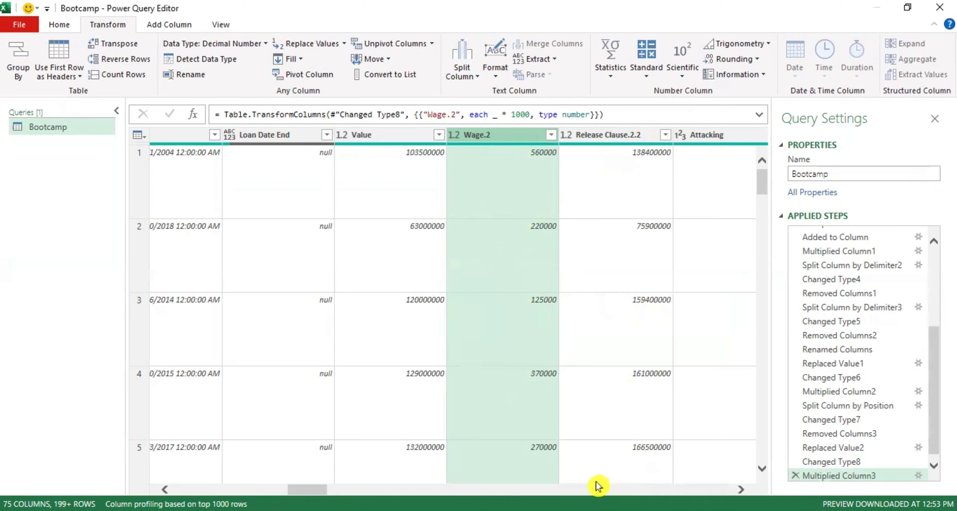
# - Split the W/F column once at 1 character, as far left as possible, to separate the rating from the stray symbols
pyautogui.moveTo(316, 489); pyautogui.dragTo(333, 493)
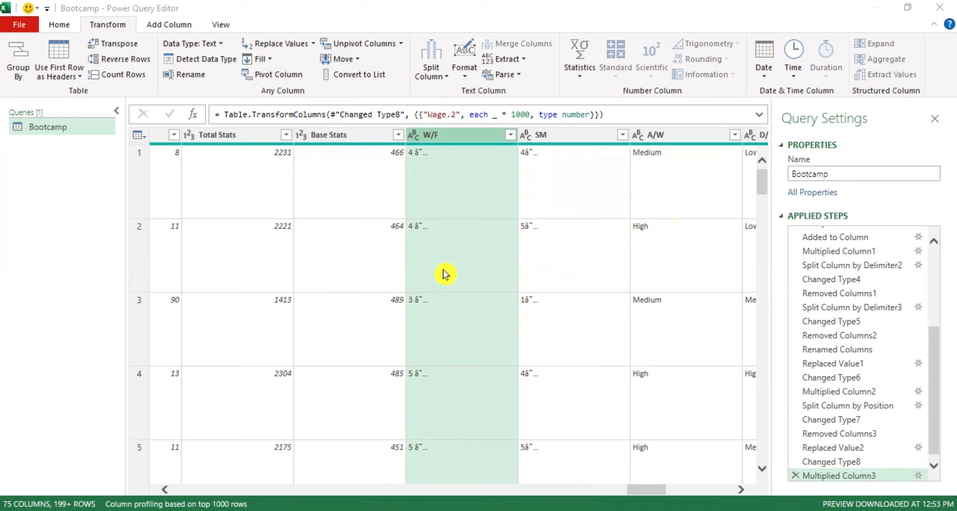
pyautogui.click(447, 78)
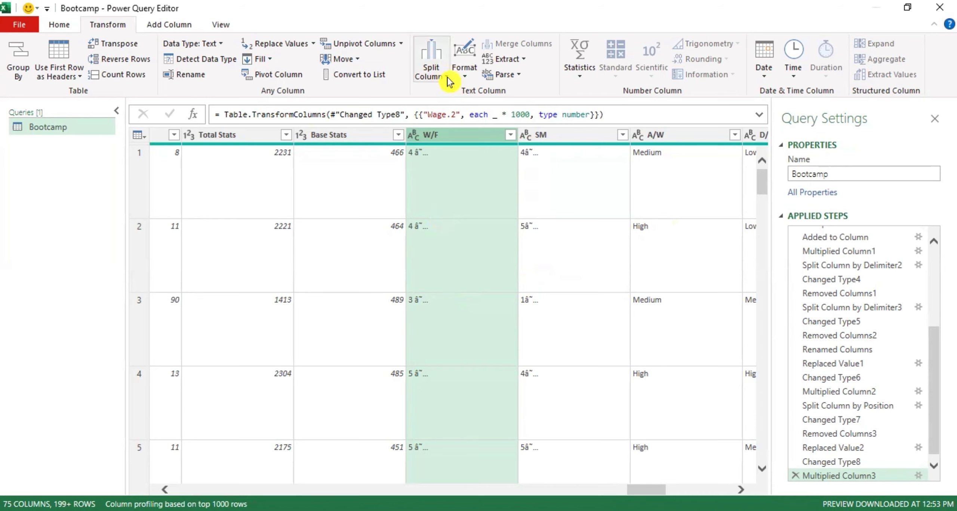
pyautogui.click(449, 79)
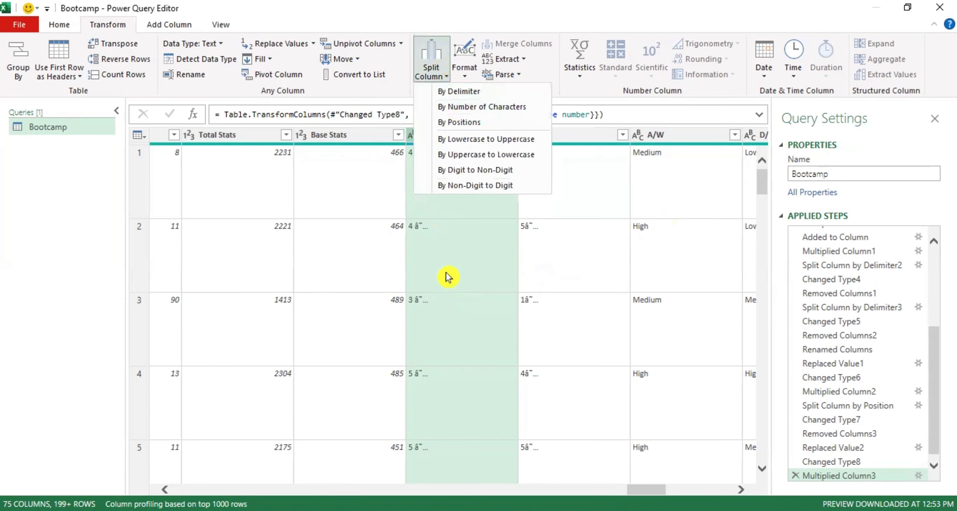
pyautogui.press('Escape')
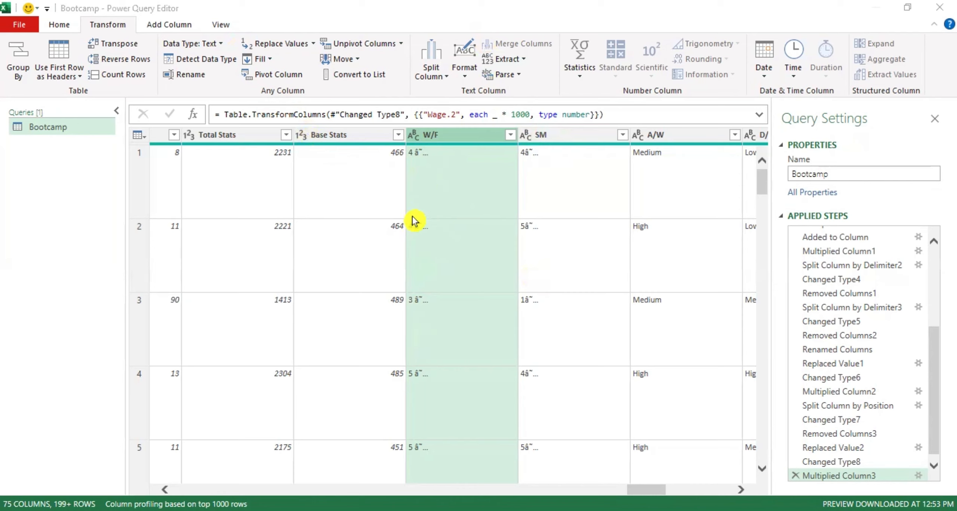
pyautogui.click(551, 136)
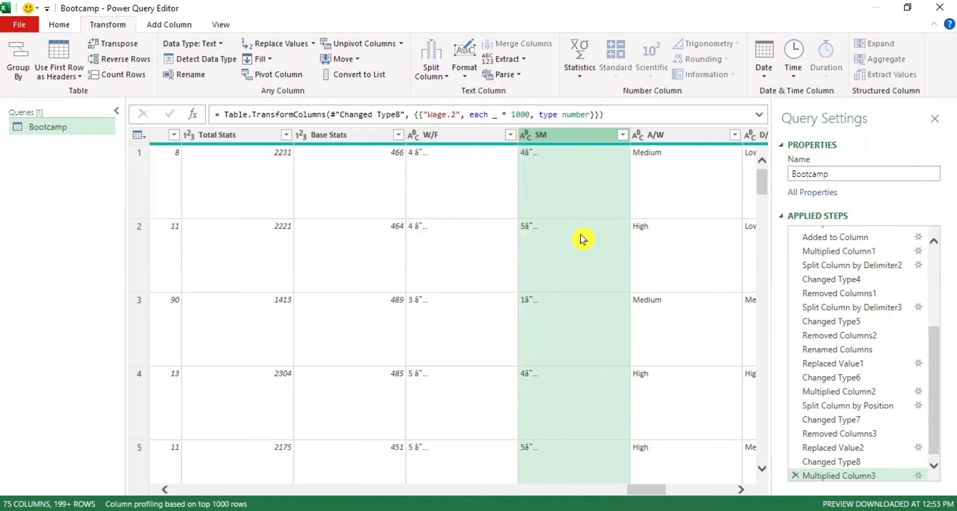
pyautogui.click(461, 134)
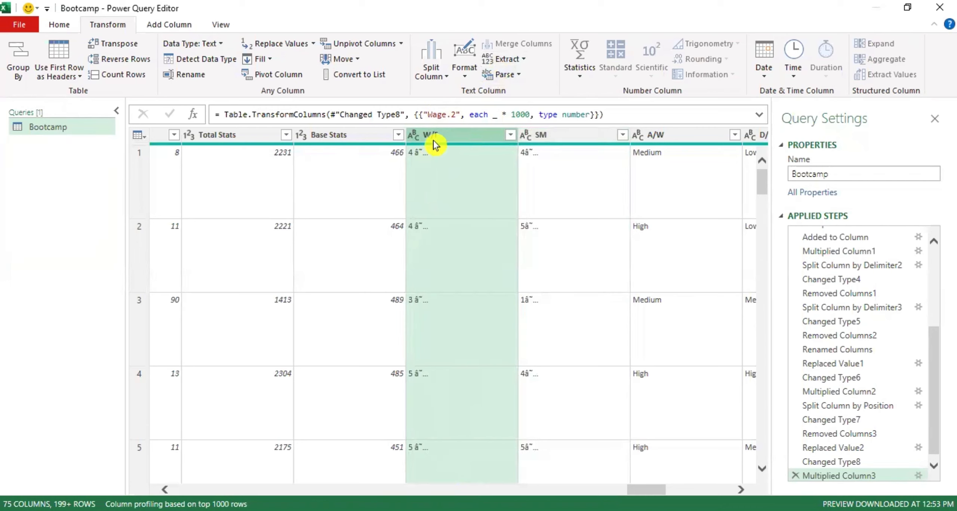
pyautogui.click(443, 79)
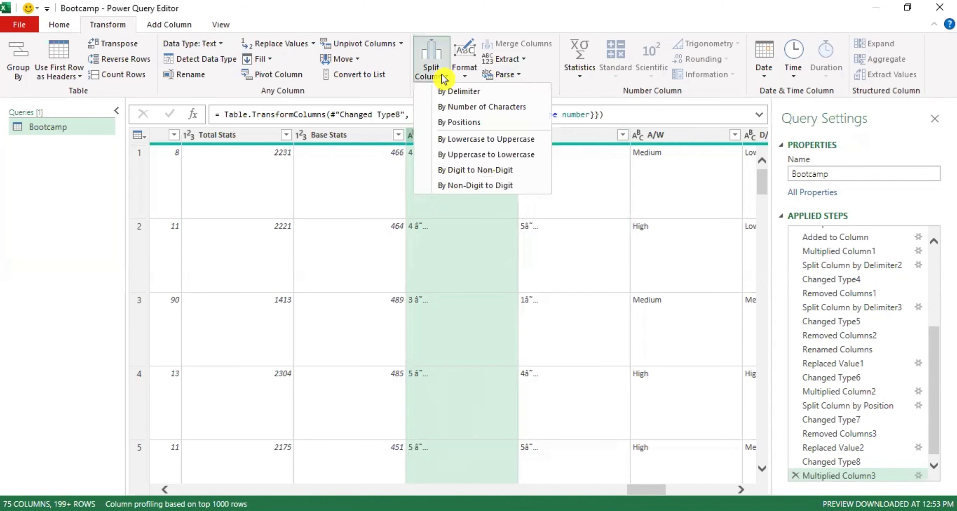
pyautogui.click(457, 109)
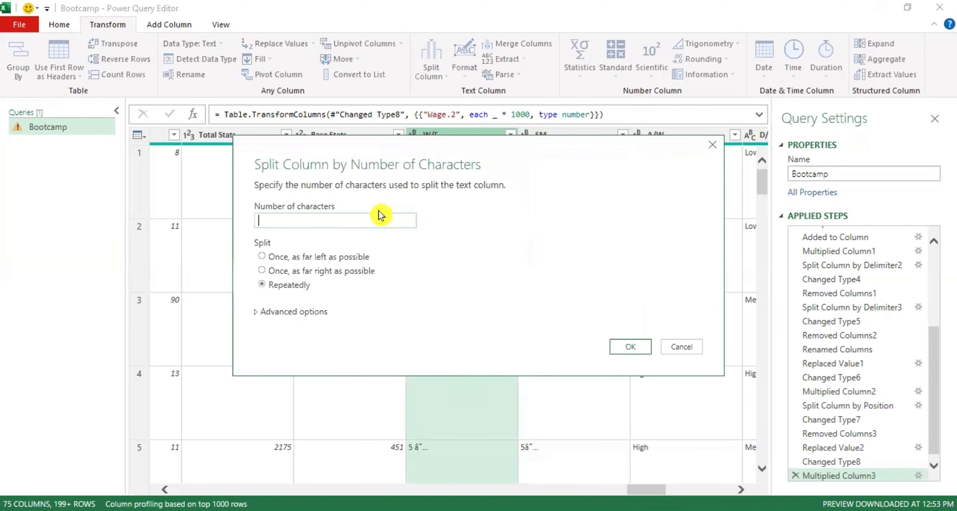
pyautogui.write('1')
pyautogui.click(264, 257)
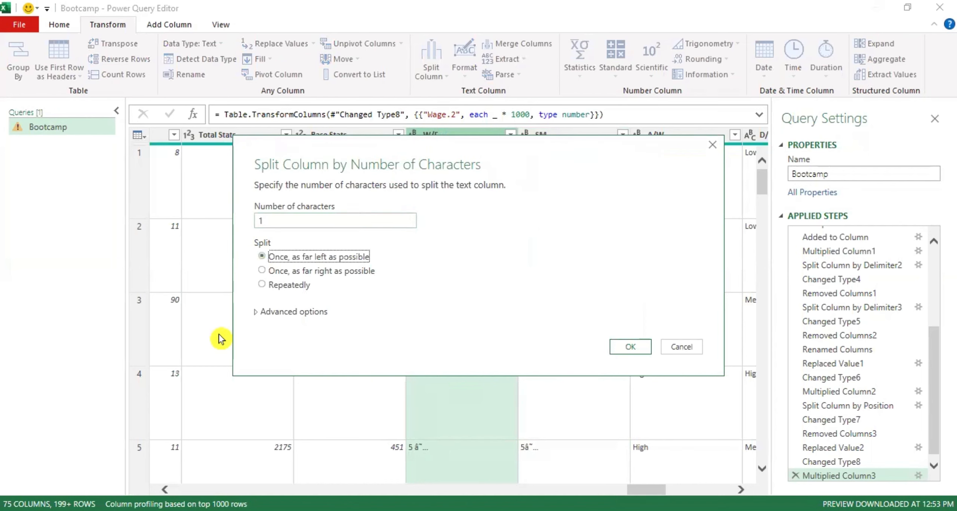
pyautogui.click(632, 347)
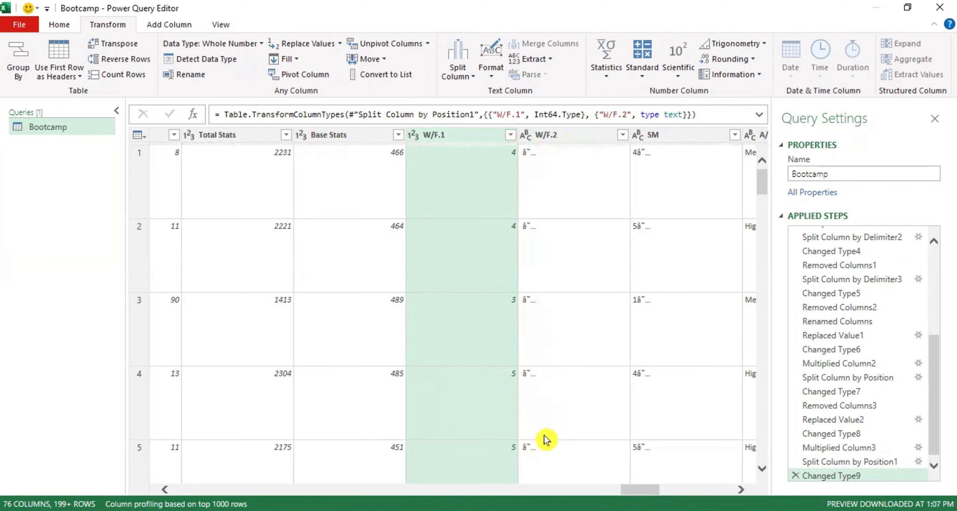
# - Remove the W/F.2 column that holds only stray symbols
pyautogui.click(554, 138)
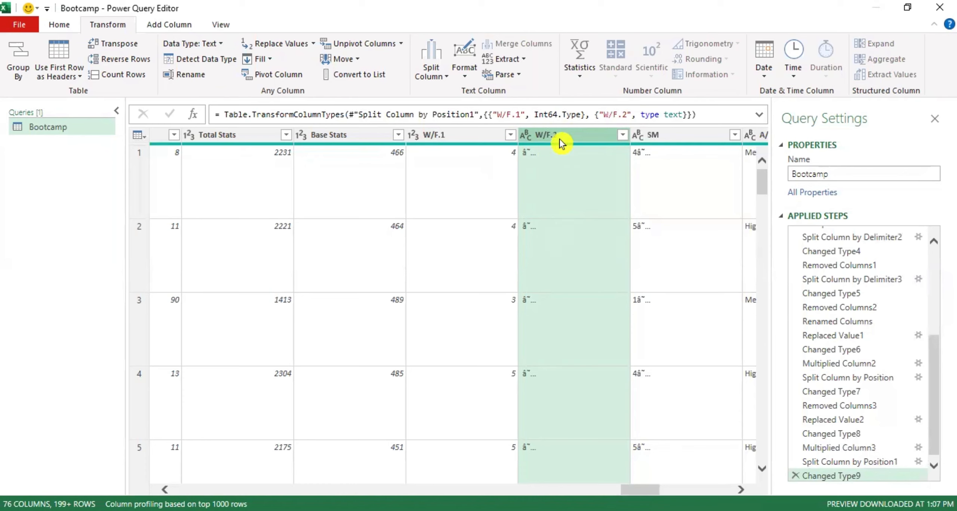
pyautogui.rightClick(561, 138)
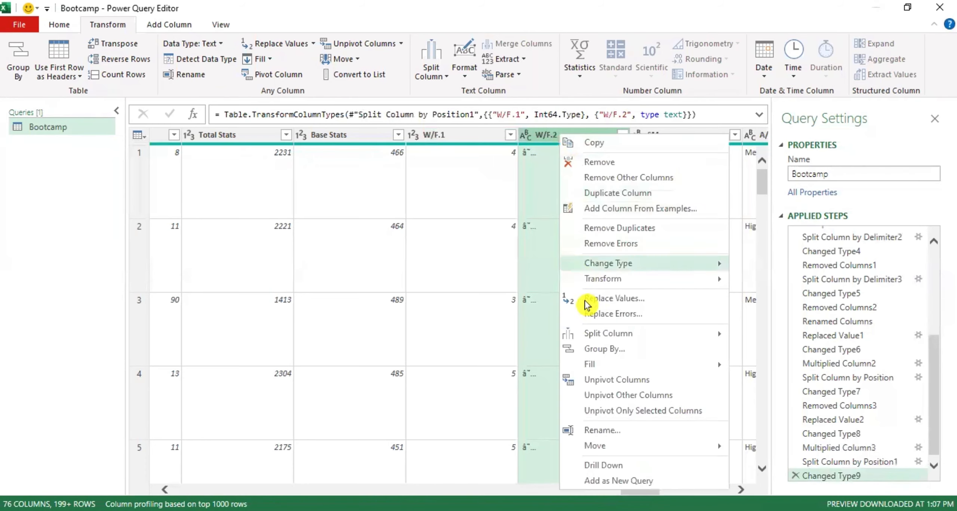
pyautogui.click(599, 164)
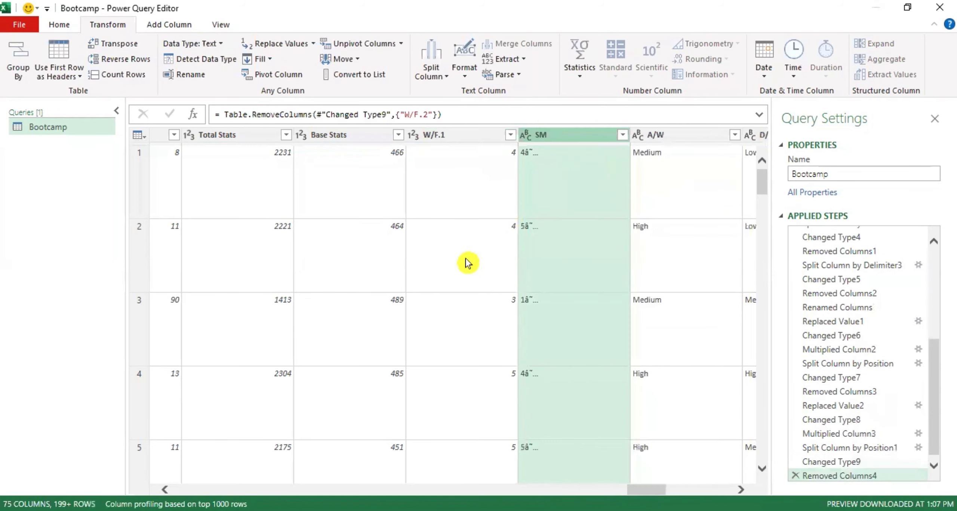
# - Rename the W/F.1 column as W/F
pyautogui.click(463, 137)
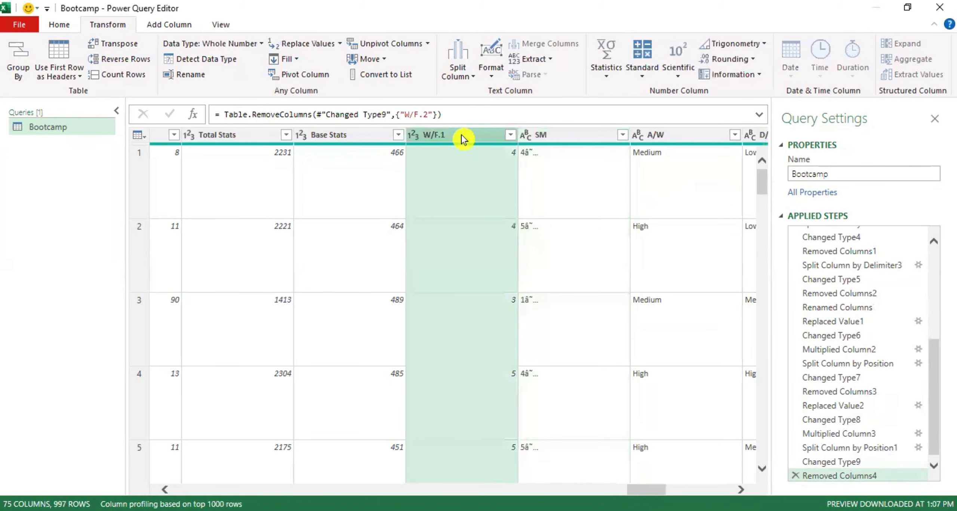
pyautogui.doubleClick(463, 137)
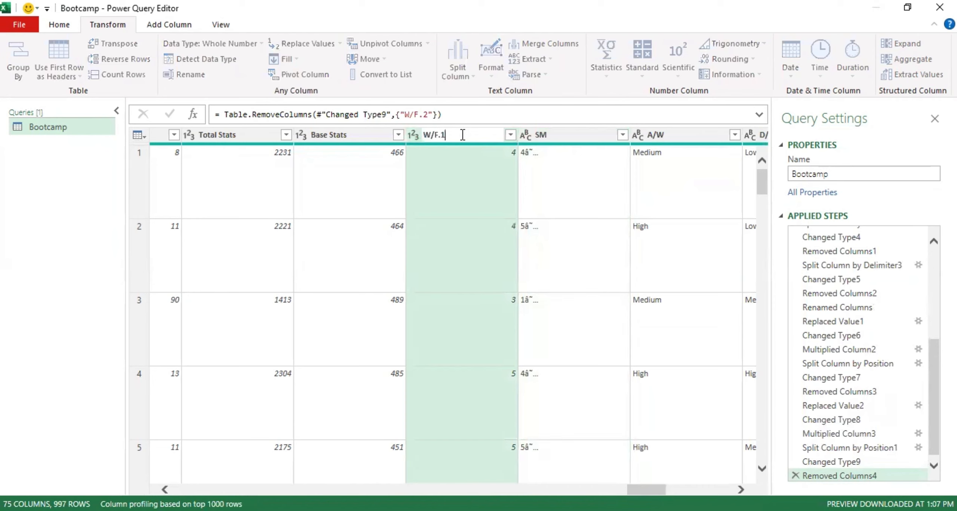
pyautogui.press('BackSpace')
pyautogui.press('BackSpace')
pyautogui.press('Return')
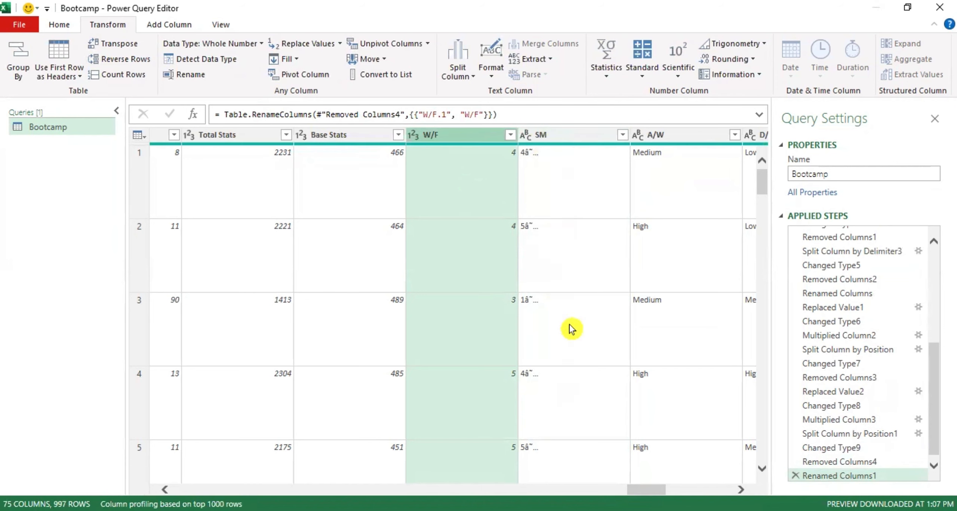
# - Split the SM column once at 1 character, as far left as possible, to separate the rating from the stray symbols
pyautogui.click(558, 135)
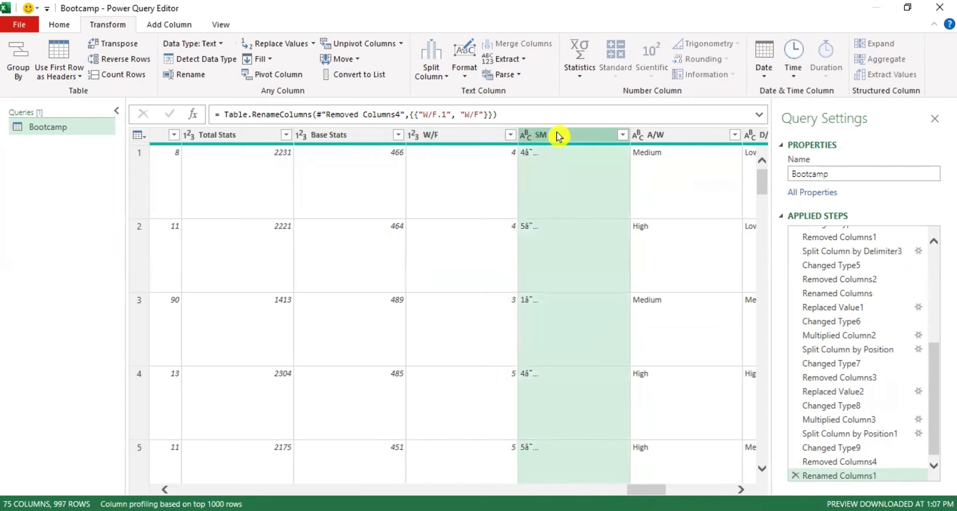
pyautogui.click(441, 74)
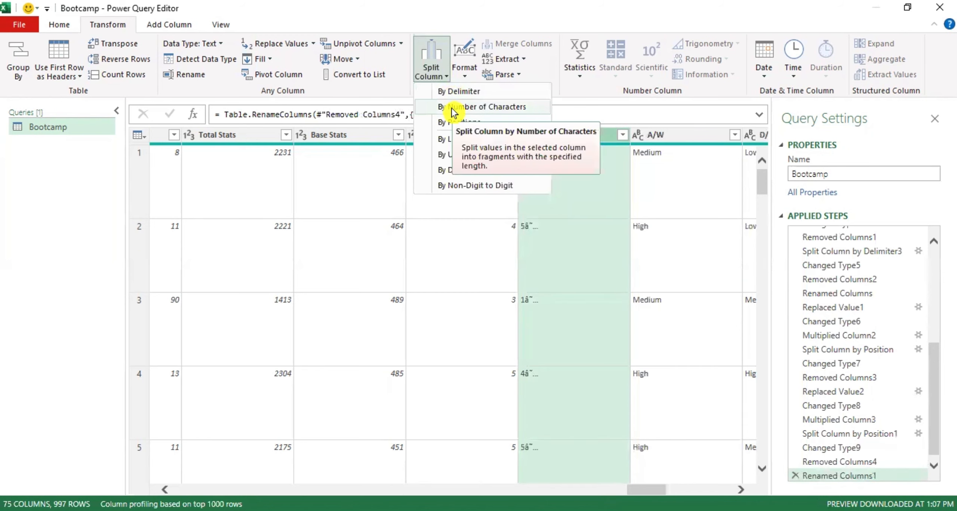
pyautogui.click(453, 109)
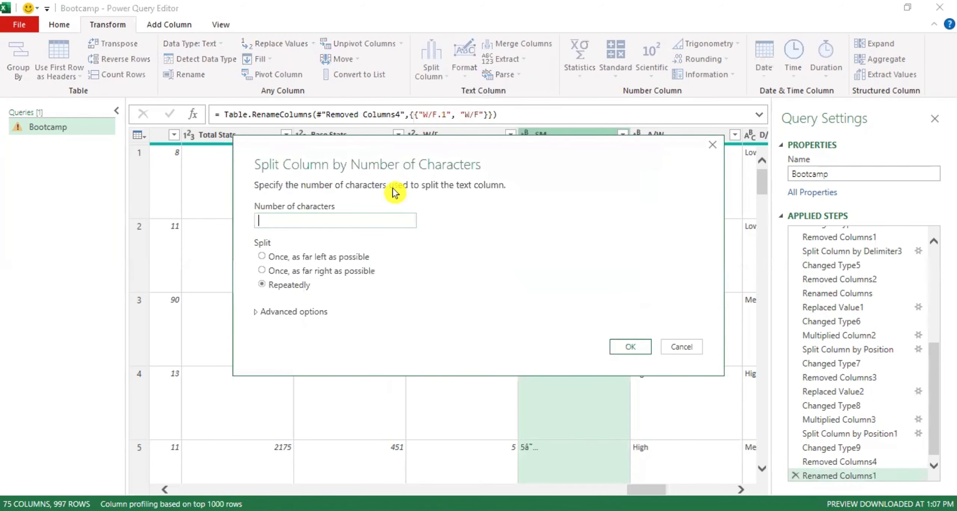
pyautogui.write('1')
pyautogui.click(262, 257)
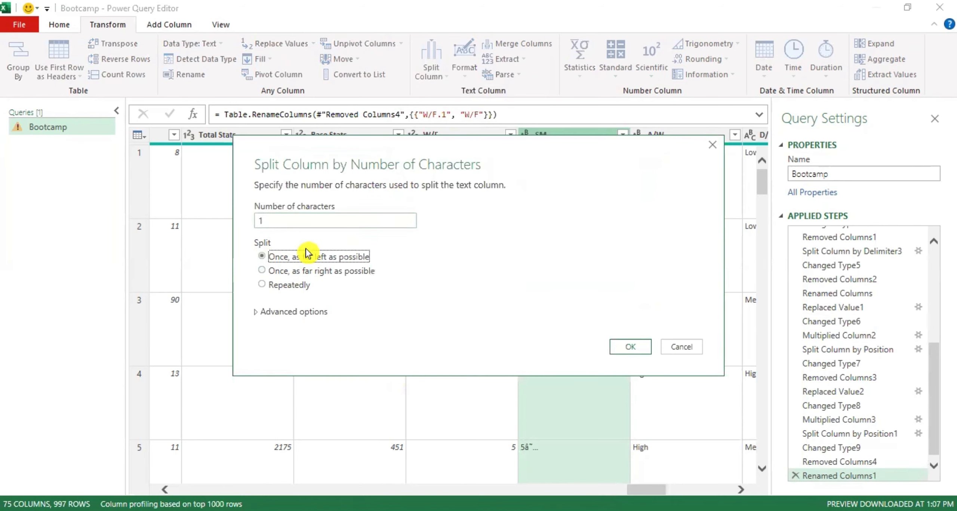
pyautogui.click(631, 347)
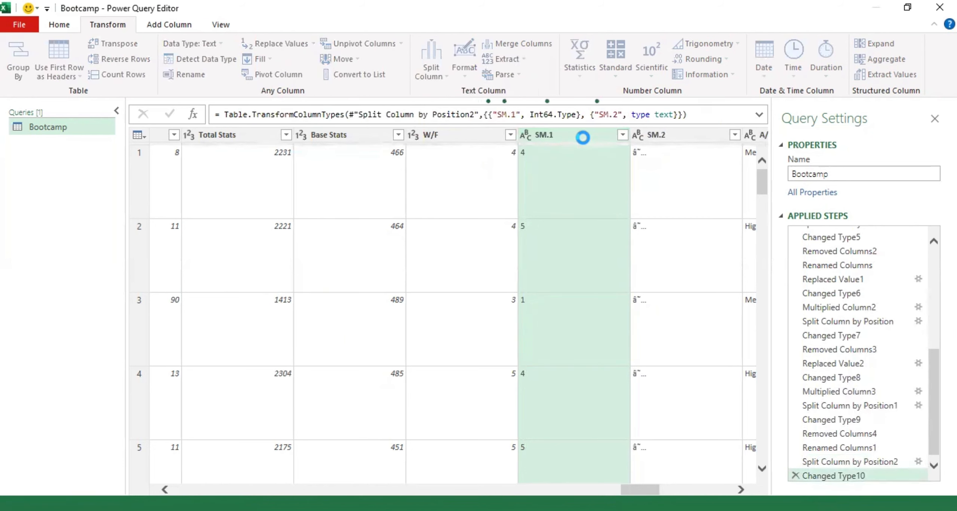
# - Remove the SM.2 column that holds only stray symbols
pyautogui.click(671, 141)
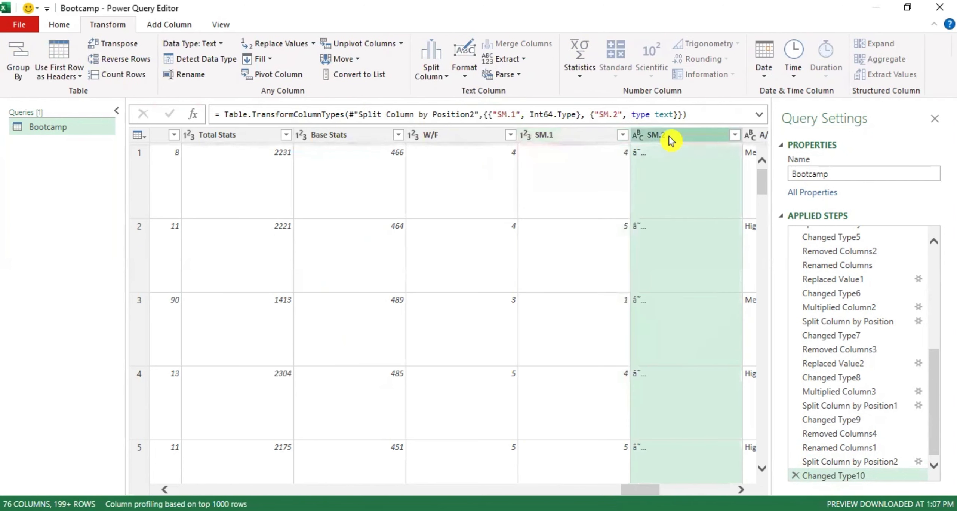
pyautogui.rightClick(670, 139)
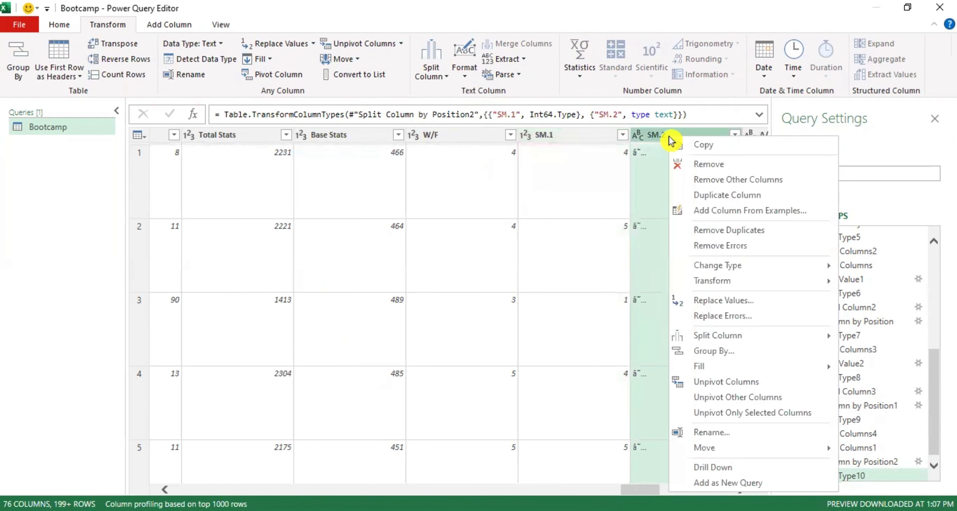
pyautogui.click(675, 164)
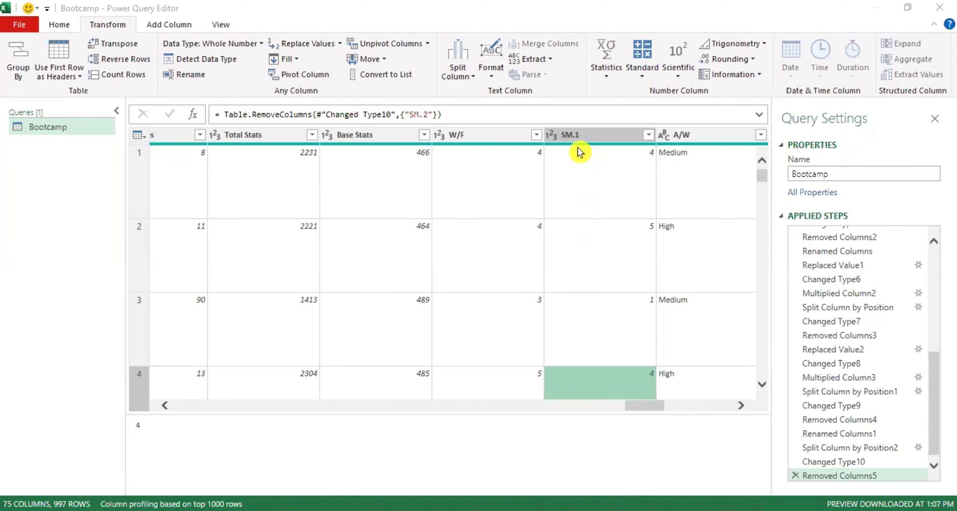
# - Rename the SM.1 column as SM
pyautogui.doubleClick(584, 134)
pyautogui.click(584, 135)
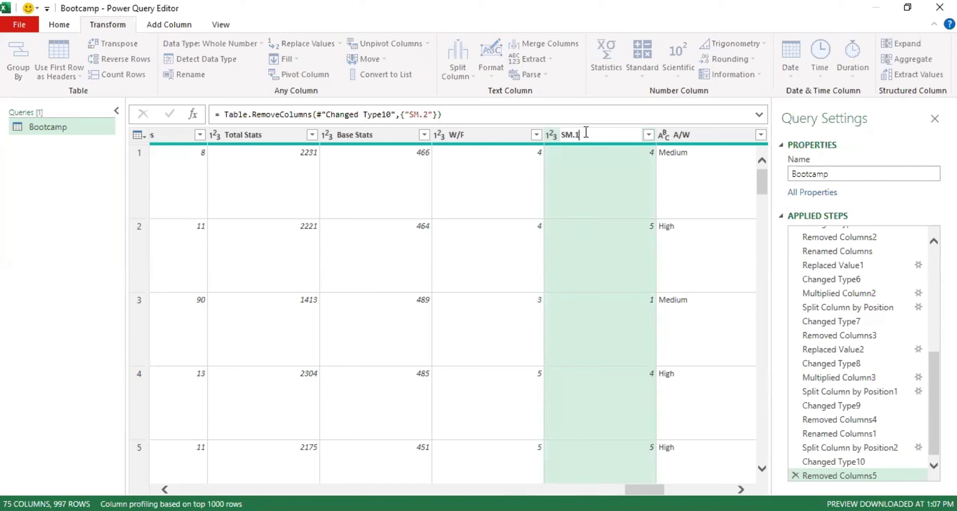
pyautogui.press('BackSpace')
pyautogui.press('BackSpace')
pyautogui.click(591, 177)
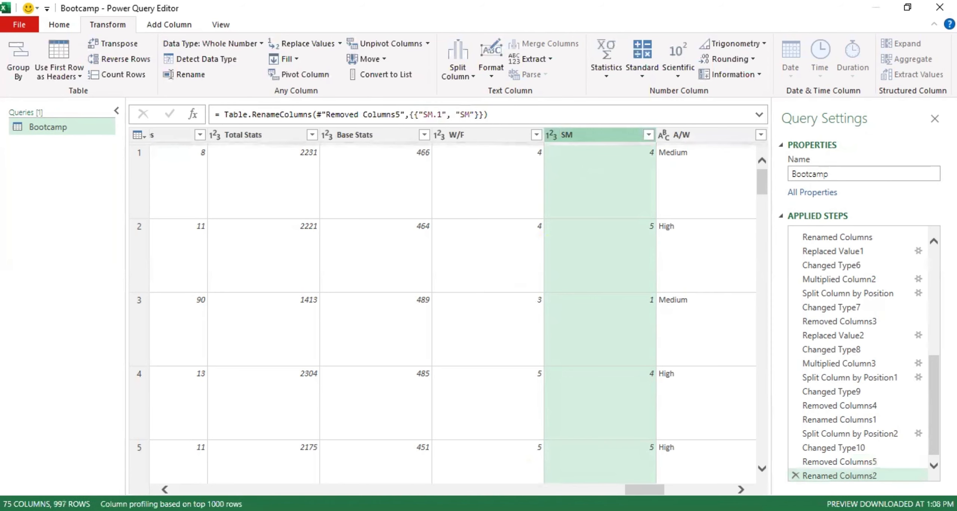
# - Split the IR column by the Space delimiter at the left-most occurrence to separate the rating from the stray symbols
pyautogui.moveTo(659, 489); pyautogui.dragTo(686, 490)
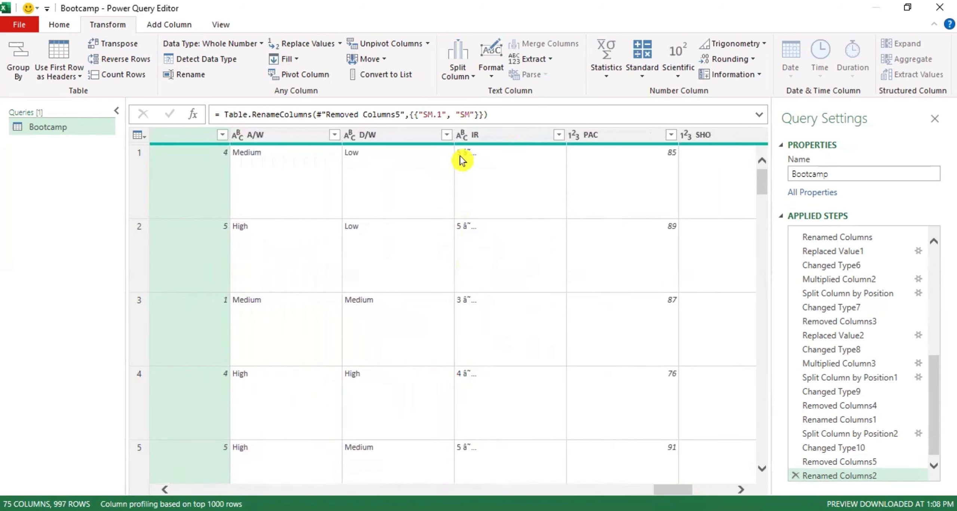
pyautogui.click(516, 135)
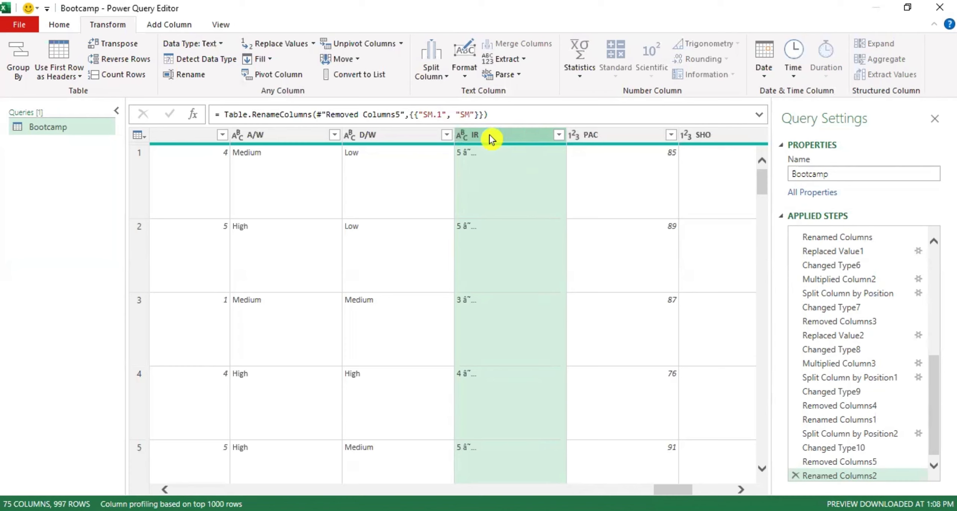
pyautogui.click(444, 80)
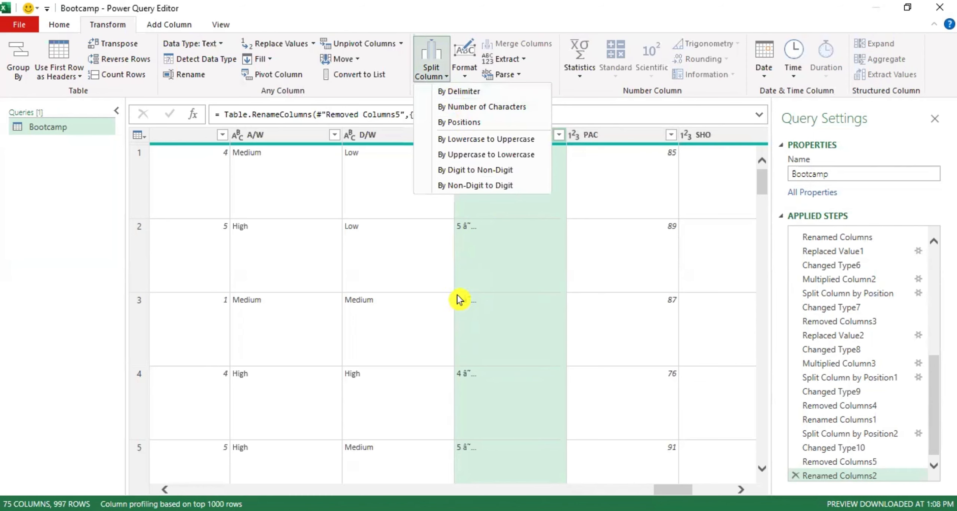
pyautogui.click(468, 98)
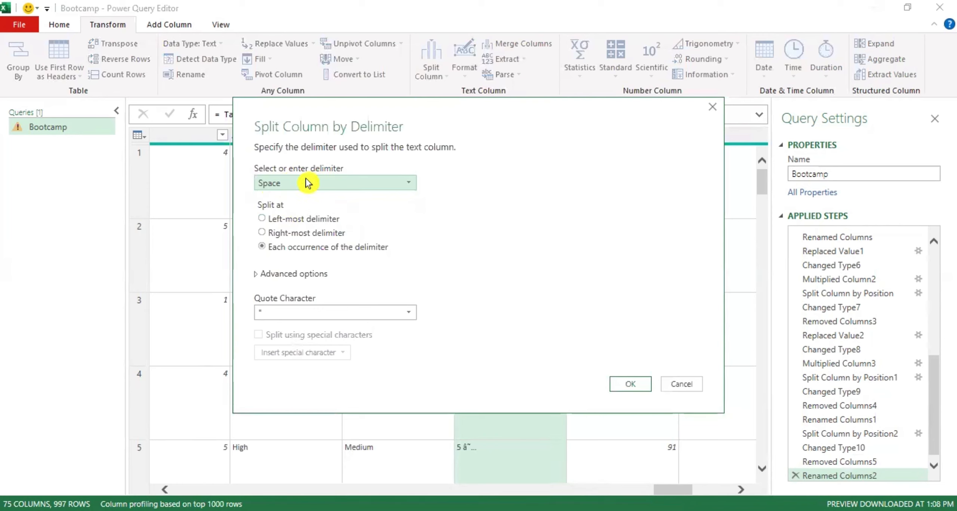
pyautogui.click(267, 219)
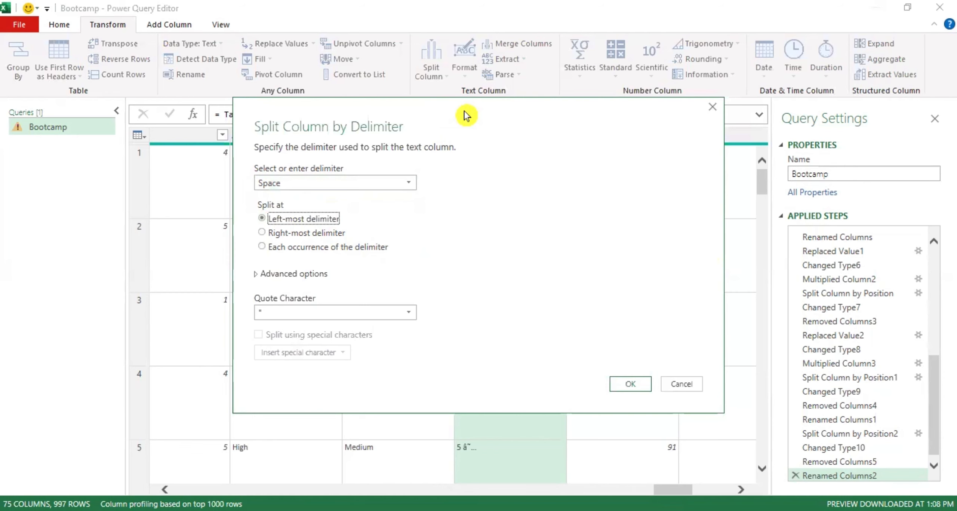
pyautogui.moveTo(465, 115); pyautogui.dragTo(856, 164)
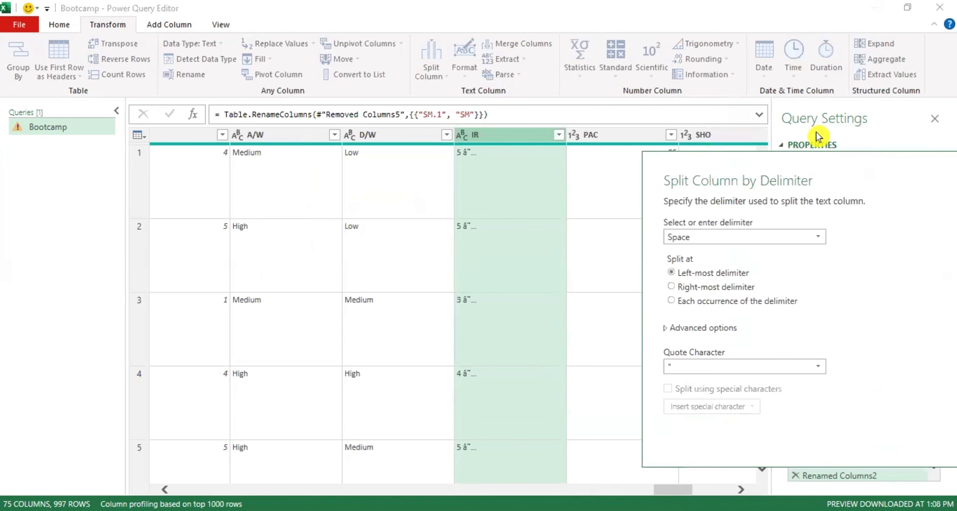
pyautogui.moveTo(816, 135); pyautogui.dragTo(680, 129)
pyautogui.click(908, 401)
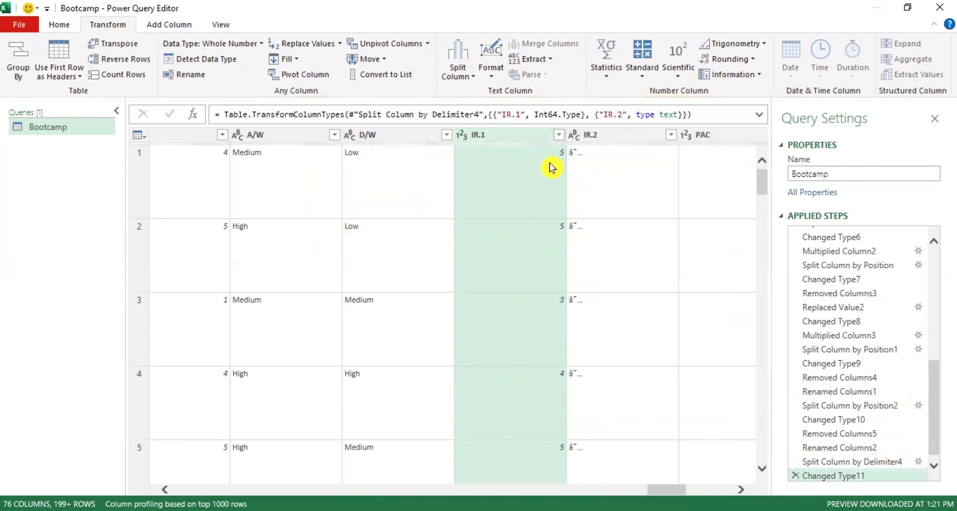
# - Remove the IR.2 column that holds only stray symbols
pyautogui.click(612, 137)
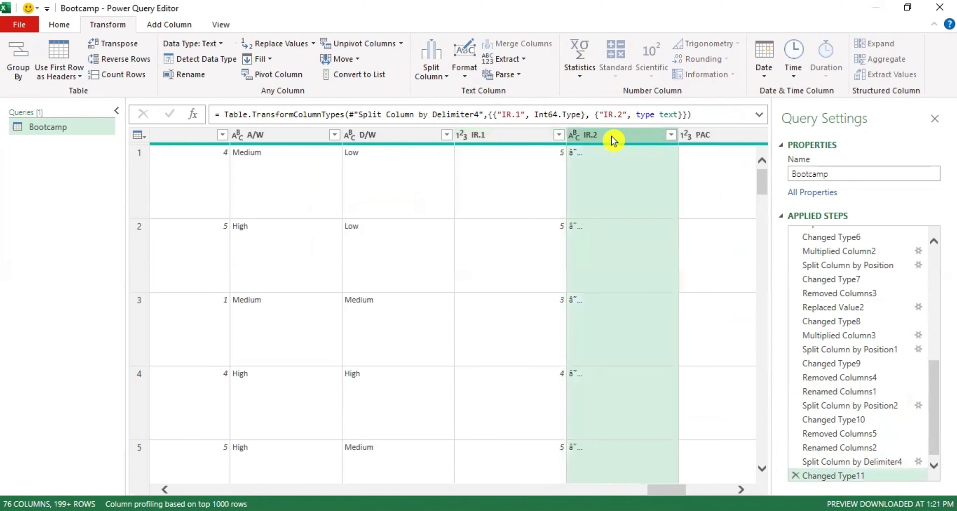
pyautogui.rightClick(613, 140)
pyautogui.click(628, 163)
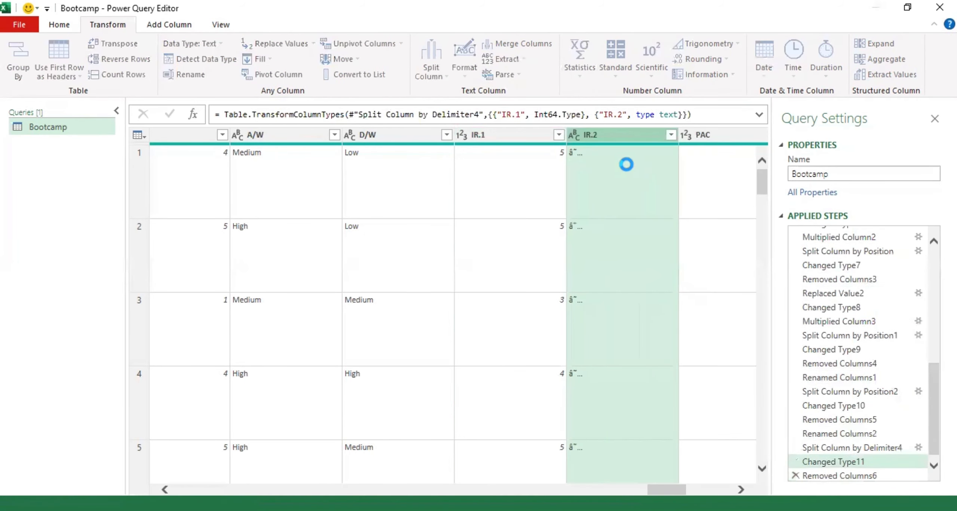
# - Rename the IR.1 column as IR
pyautogui.click(513, 142)
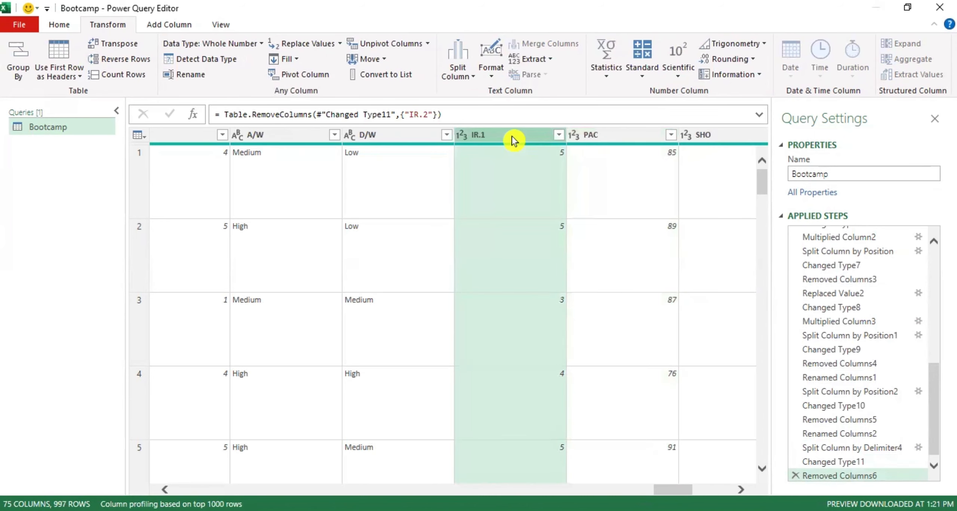
pyautogui.doubleClick(513, 141)
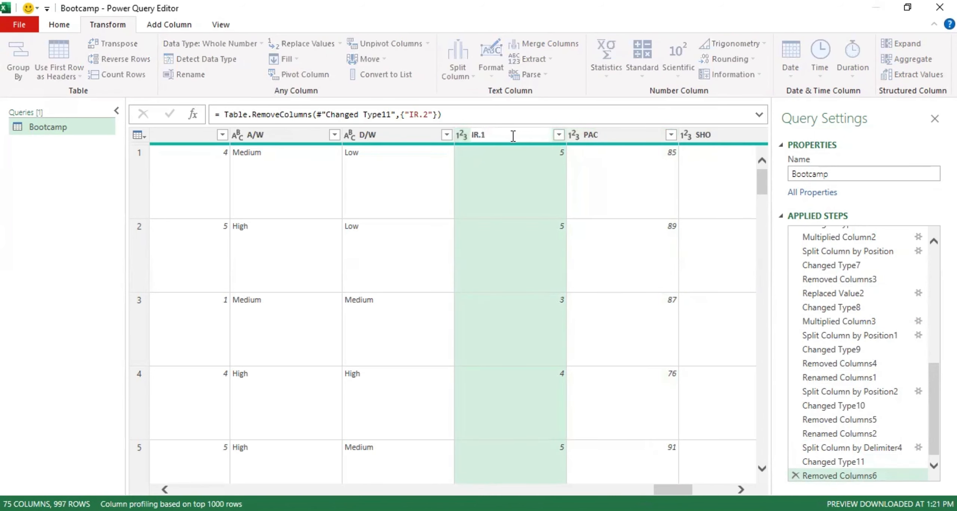
pyautogui.press('Return')
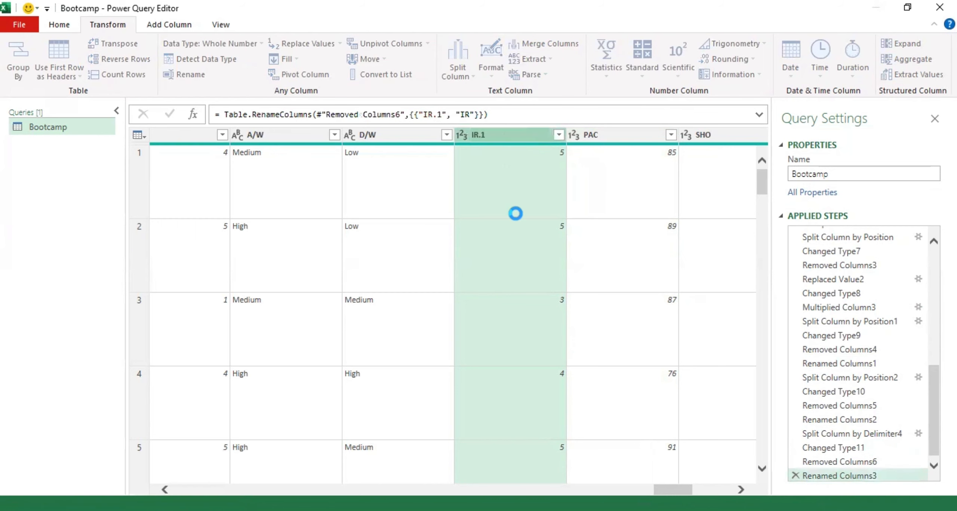
# - Review the earlier columns from the ratings back to Loan Date End for values or split-column names that still need cleaning
pyautogui.moveTo(673, 493)
pyautogui.mouseDown()
pyautogui.moveTo(731, 483)
pyautogui.moveTo(664, 482)
pyautogui.mouseUp()
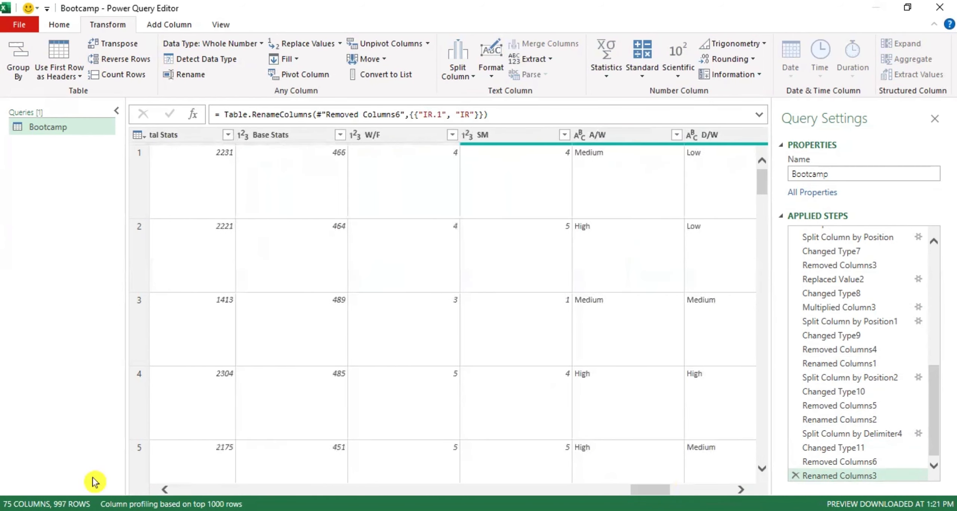
pyautogui.click(165, 489)
pyautogui.click(165, 489)
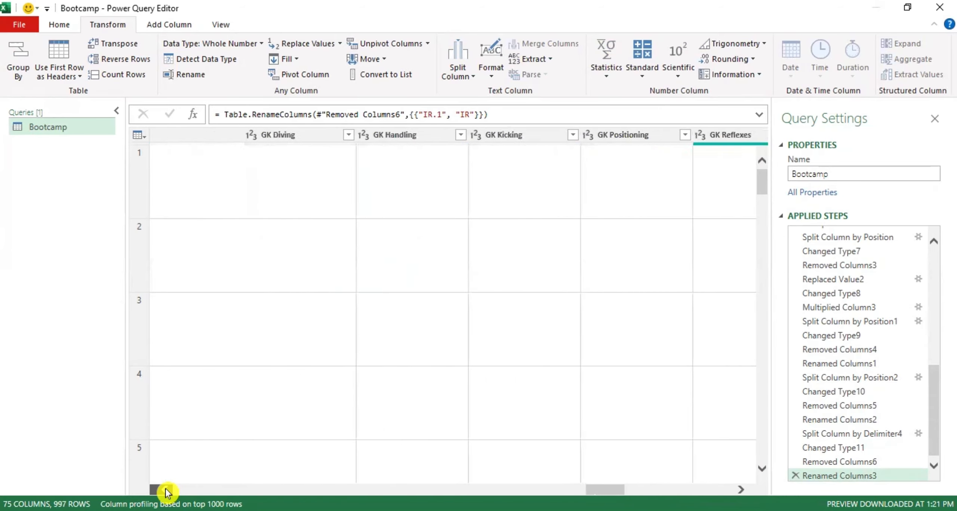
pyautogui.click(165, 489)
pyautogui.click(165, 489)
pyautogui.click(167, 490)
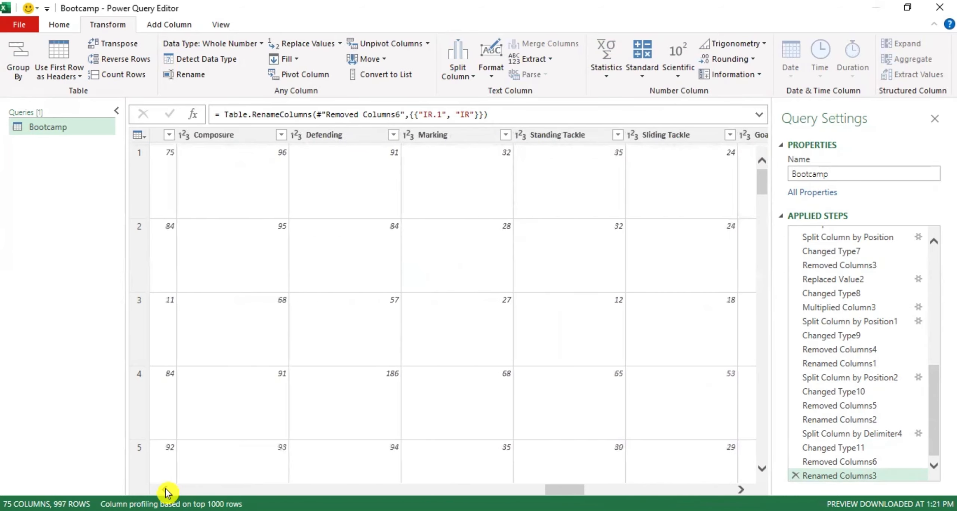
pyautogui.click(166, 489)
pyautogui.click(166, 489)
pyautogui.click(166, 490)
pyautogui.click(166, 489)
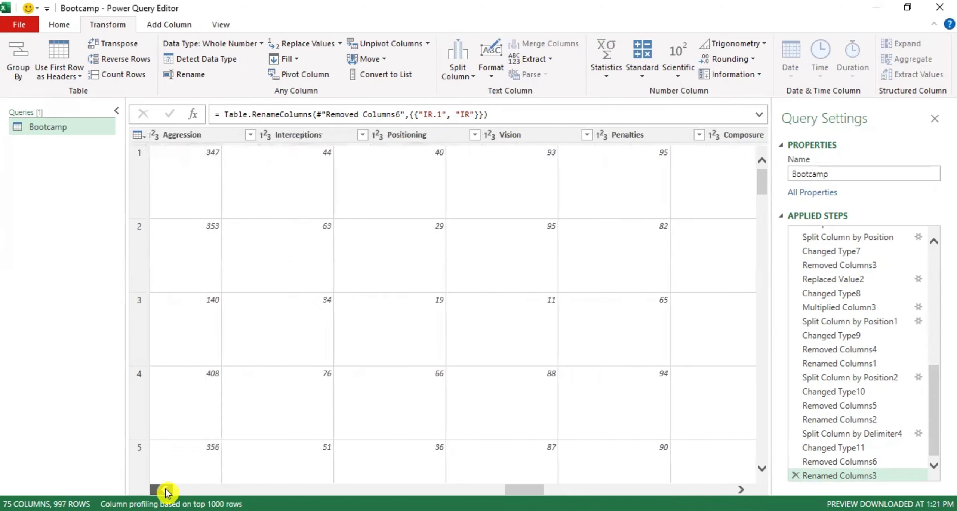
pyautogui.click(167, 490)
pyautogui.click(166, 490)
pyautogui.click(167, 490)
pyautogui.click(167, 490)
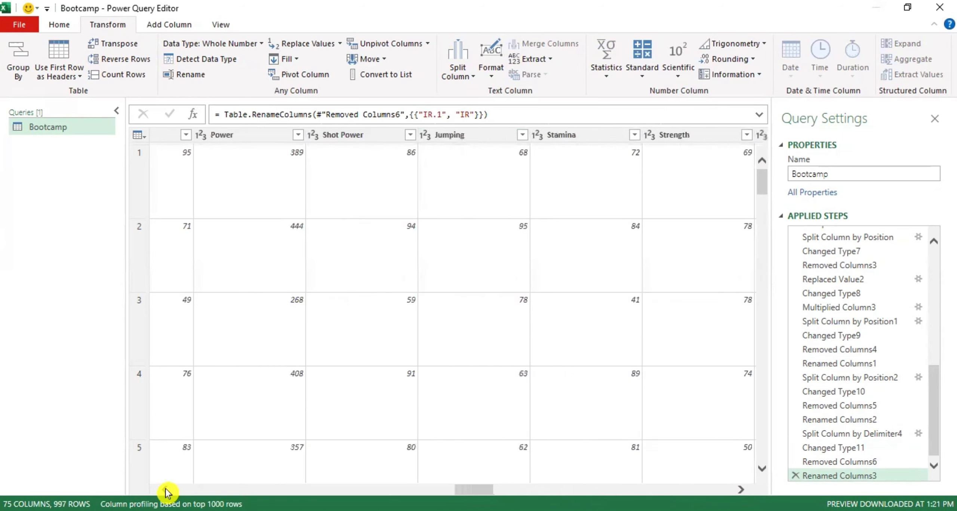
pyautogui.click(166, 490)
pyautogui.click(166, 490)
pyautogui.click(167, 490)
pyautogui.click(166, 489)
pyautogui.click(166, 489)
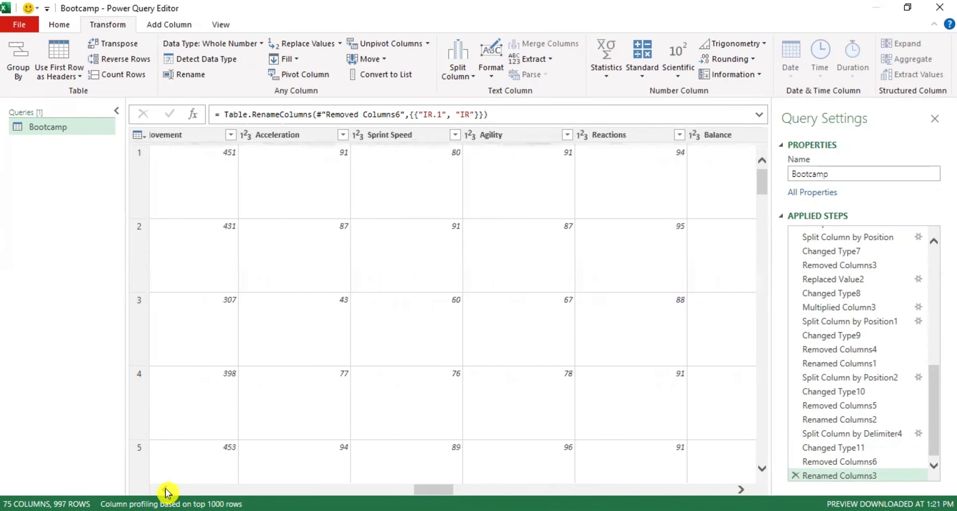
pyautogui.click(167, 490)
pyautogui.click(166, 490)
pyautogui.click(166, 490)
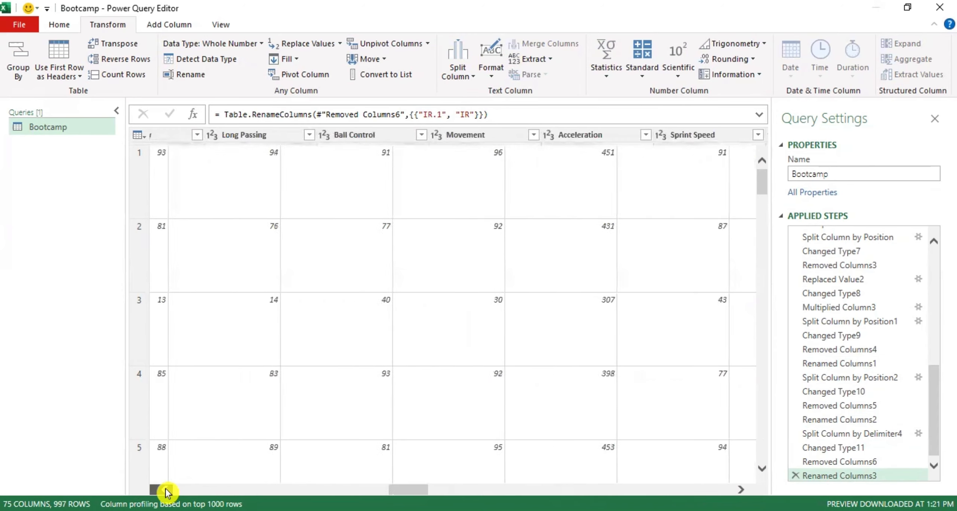
pyautogui.click(166, 490)
pyautogui.click(166, 490)
pyautogui.click(167, 489)
pyautogui.click(166, 489)
pyautogui.click(166, 490)
pyautogui.click(166, 489)
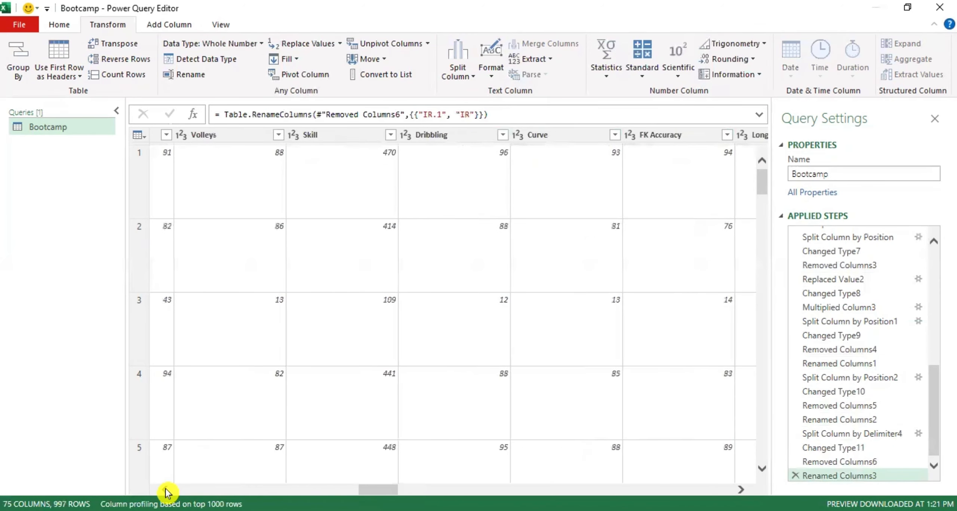
pyautogui.click(166, 490)
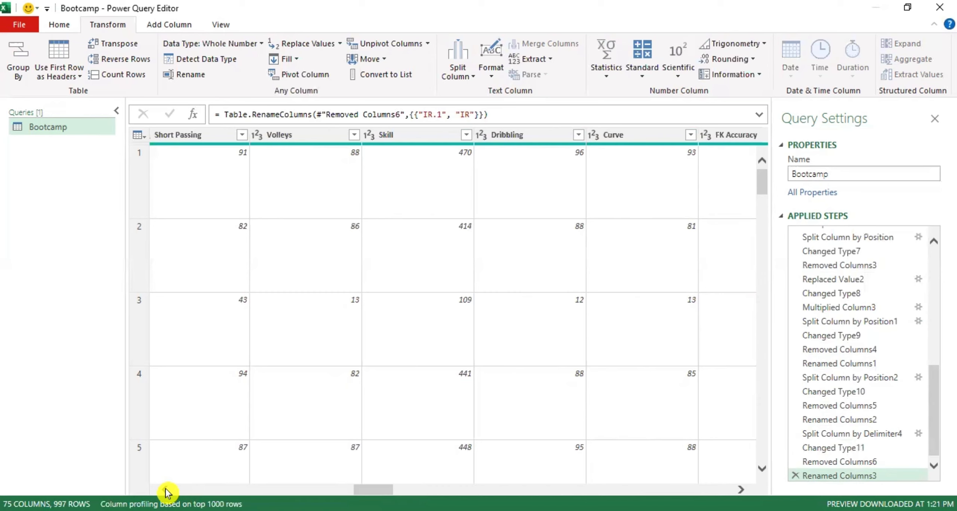
pyautogui.moveTo(165, 492); pyautogui.dragTo(166, 493)
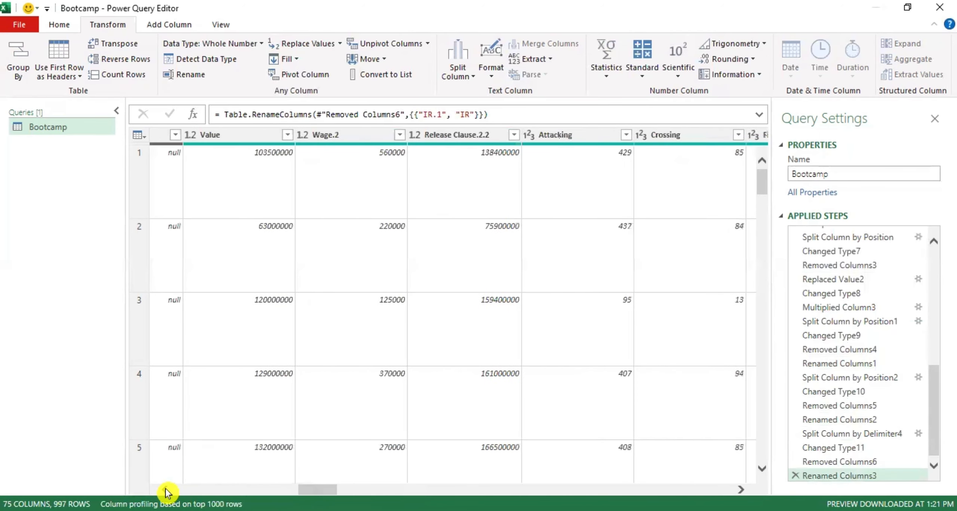
pyautogui.click(166, 492)
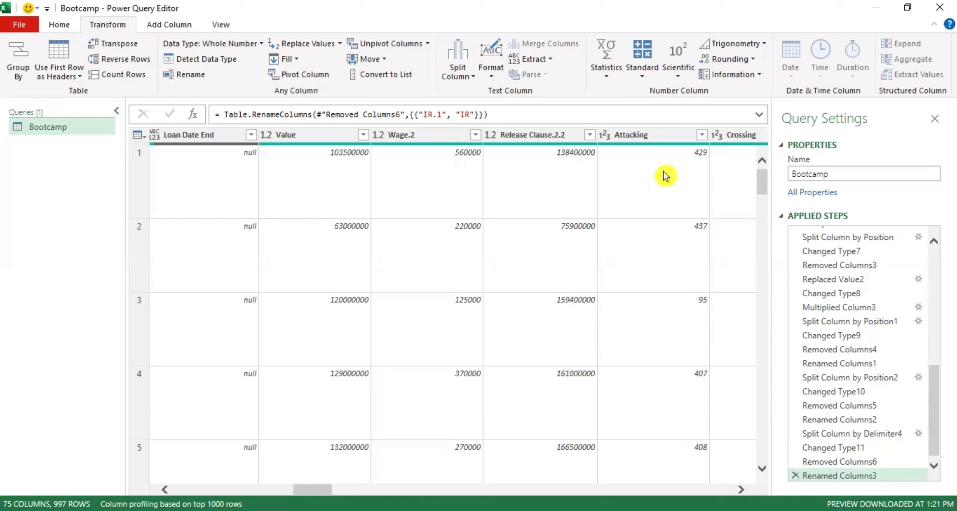
# - Rename the Wage.2 column as Wage and the Release Clause.2.2 column as Release Clause
pyautogui.click(429, 133)
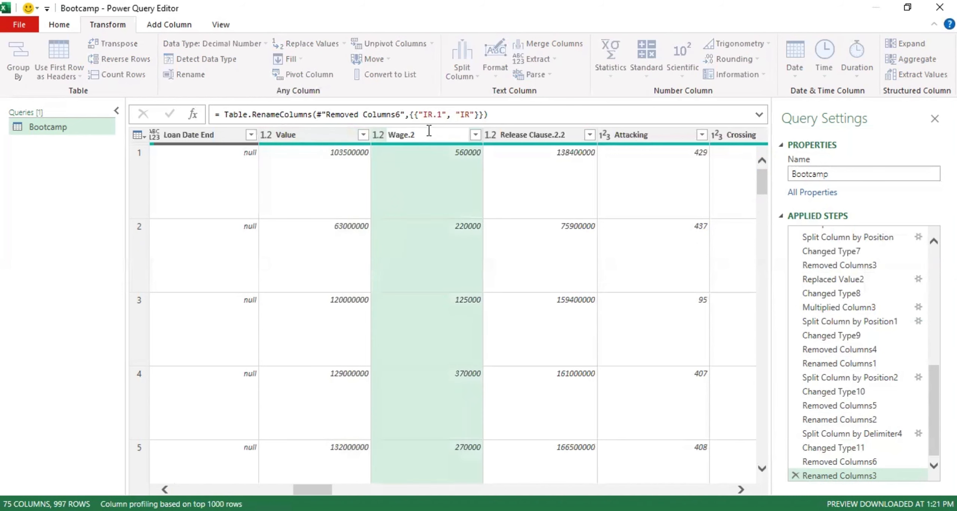
pyautogui.click(522, 134)
pyautogui.doubleClick(522, 134)
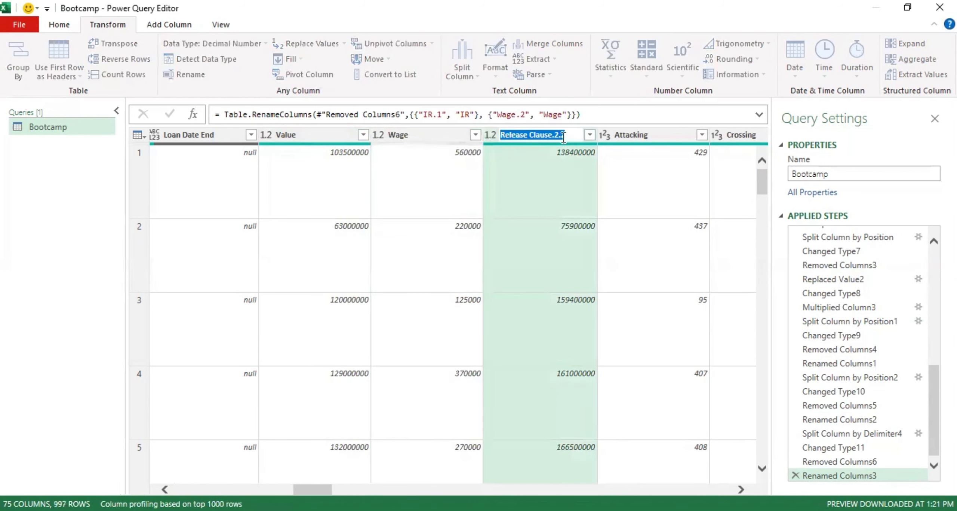
pyautogui.click(567, 136)
pyautogui.press('BackSpace')
pyautogui.press('BackSpace')
pyautogui.press('BackSpace')
pyautogui.press('BackSpace')
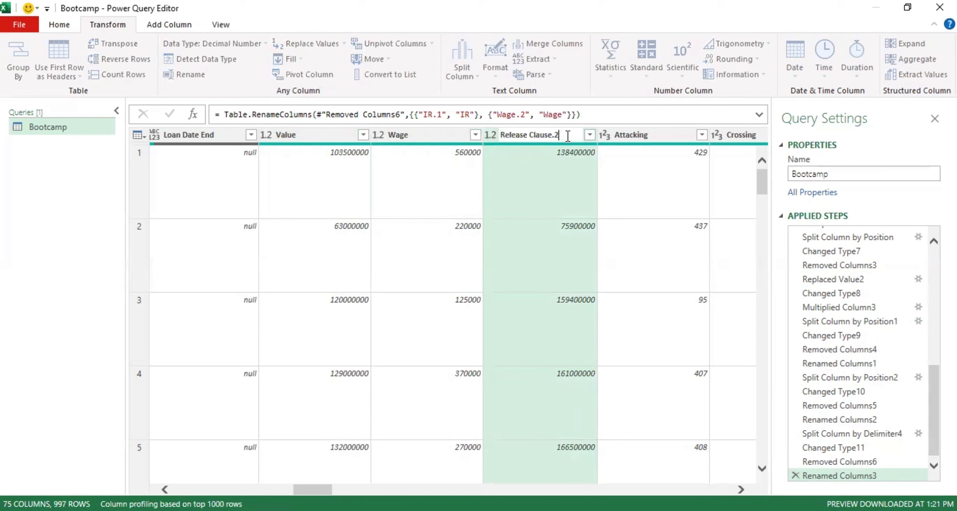
pyautogui.press('Return')
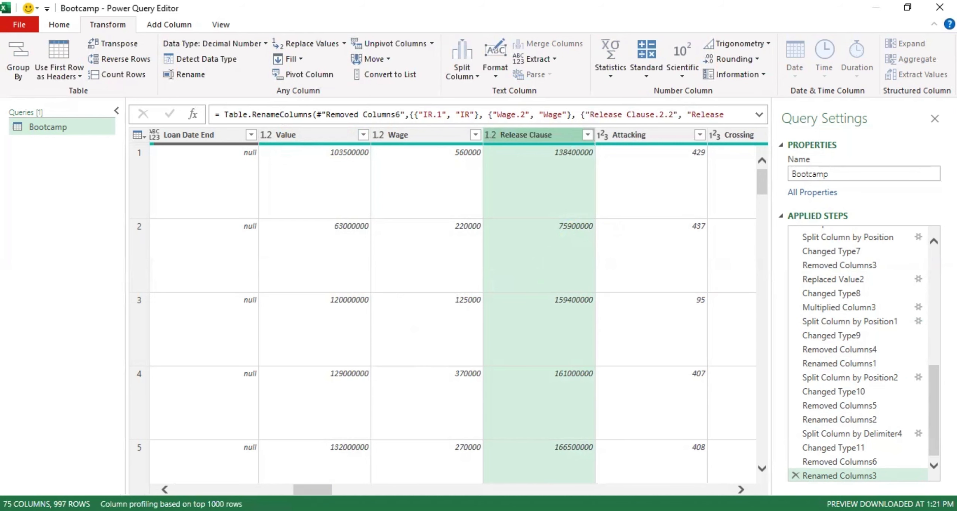
# - Examine the full list of distinct values in the Height column for mixed measurement units, leaving the data unfiltered
pyautogui.moveTo(317, 490); pyautogui.dragTo(329, 489)
pyautogui.click(361, 135)
pyautogui.scroll(-12, 167, 404)
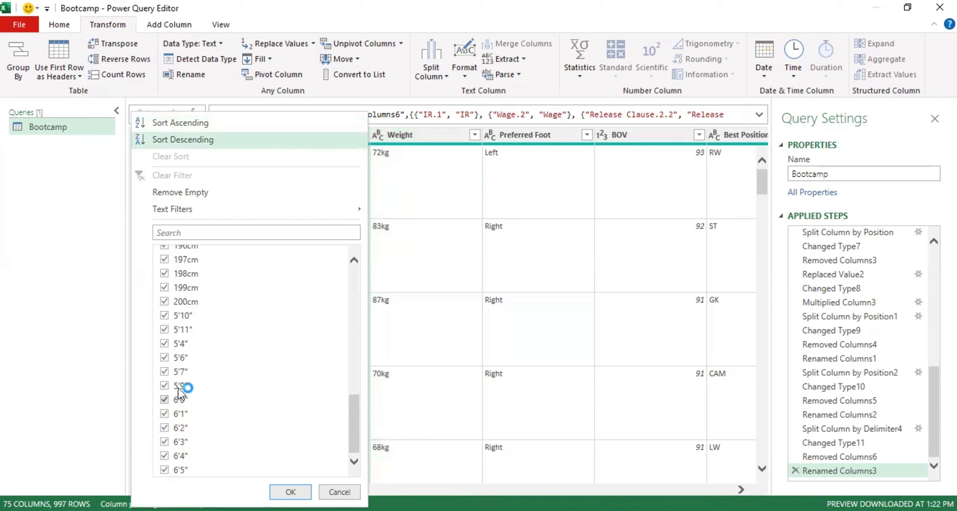
pyautogui.scroll(2, 185, 354)
pyautogui.scroll(10, 185, 353)
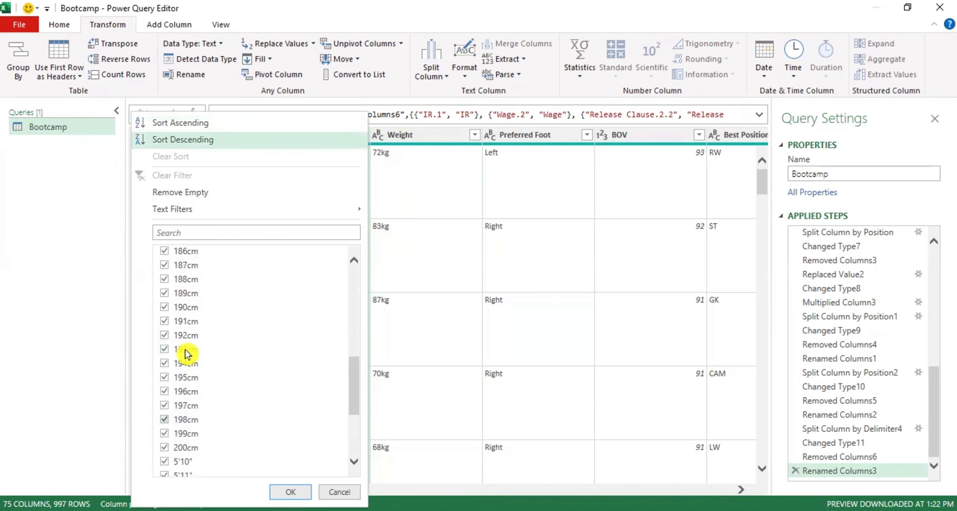
pyautogui.scroll(-12, 185, 353)
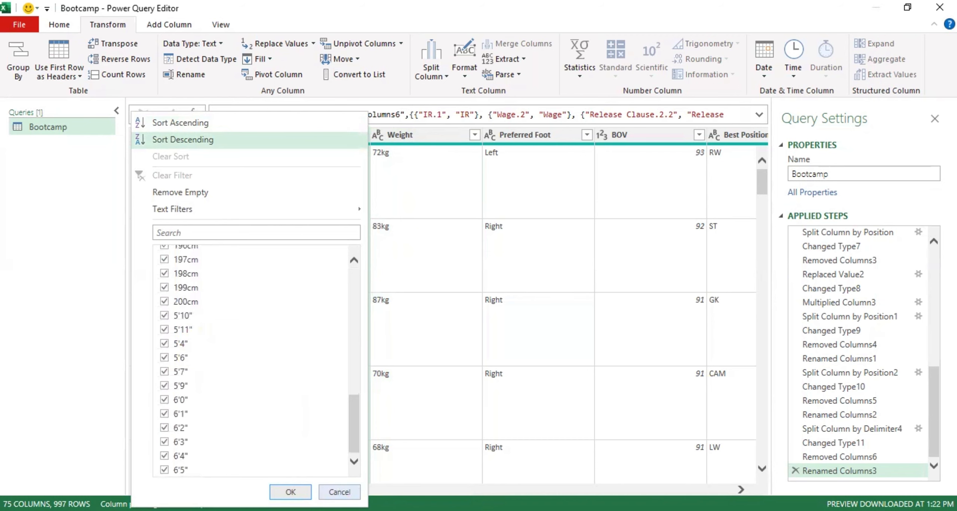
pyautogui.click(338, 490)
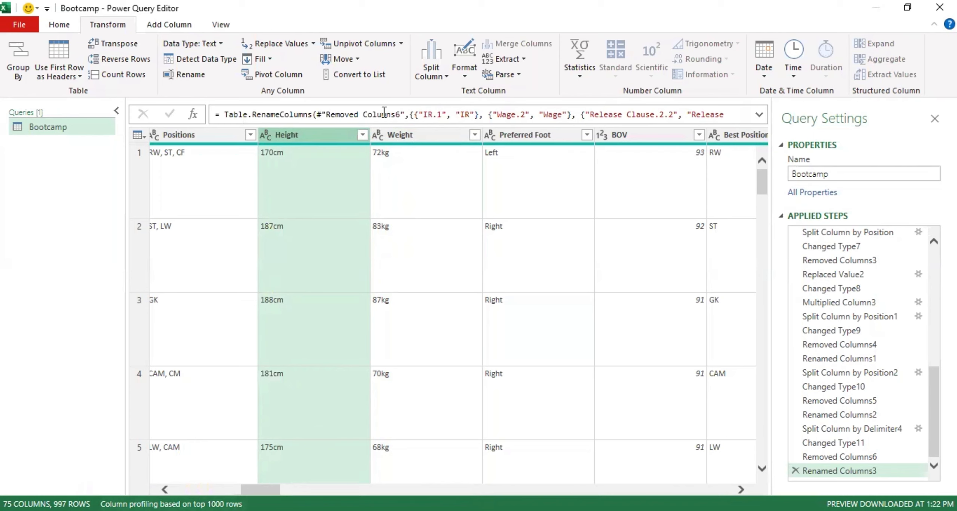
pyautogui.click(362, 135)
pyautogui.scroll(-9, 204, 361)
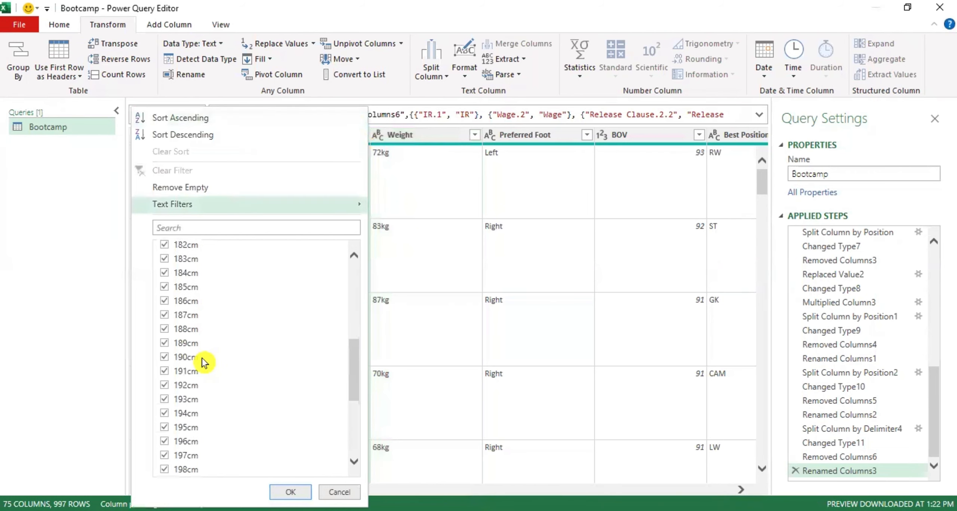
pyautogui.scroll(-2, 204, 363)
pyautogui.scroll(10, 200, 366)
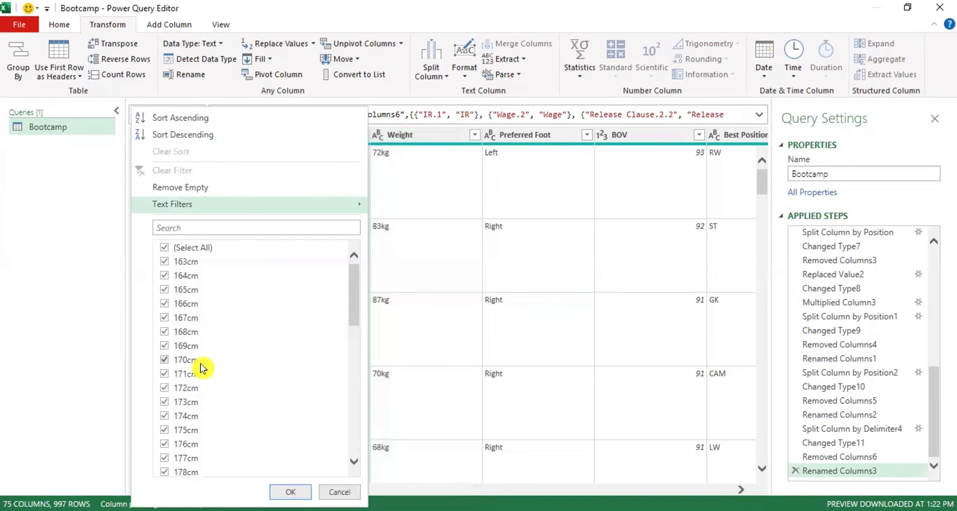
pyautogui.scroll(-11, 200, 363)
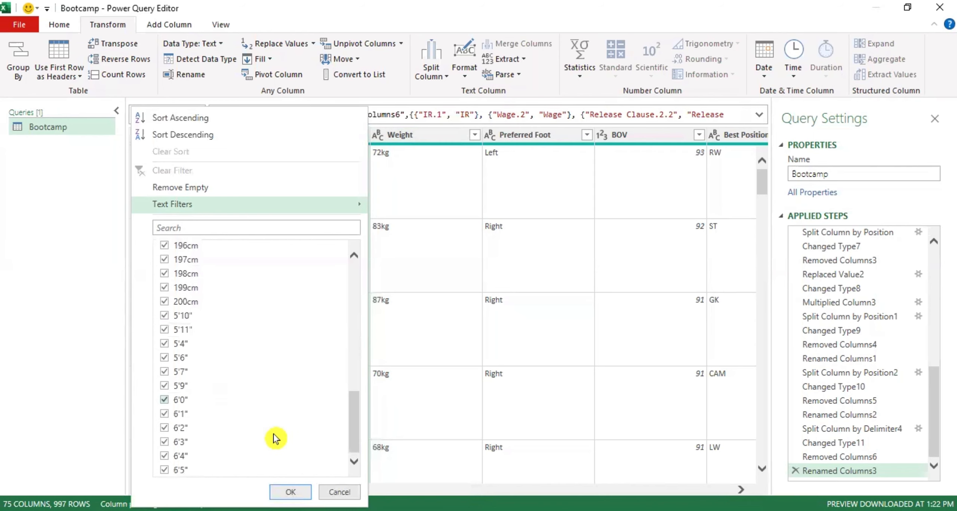
pyautogui.click(332, 491)
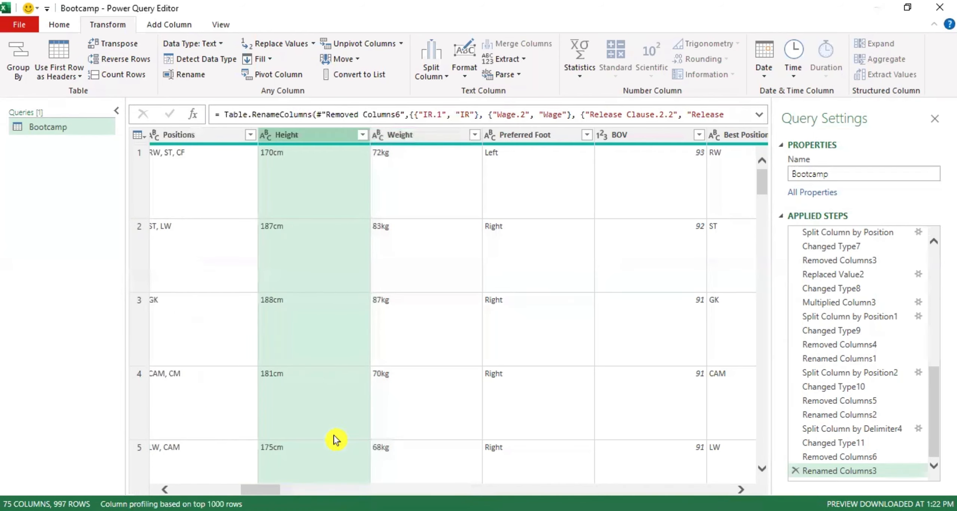
# - Split the Weight column by Digit to Non-Digit to separate the numbers from their unit text
pyautogui.click(452, 135)
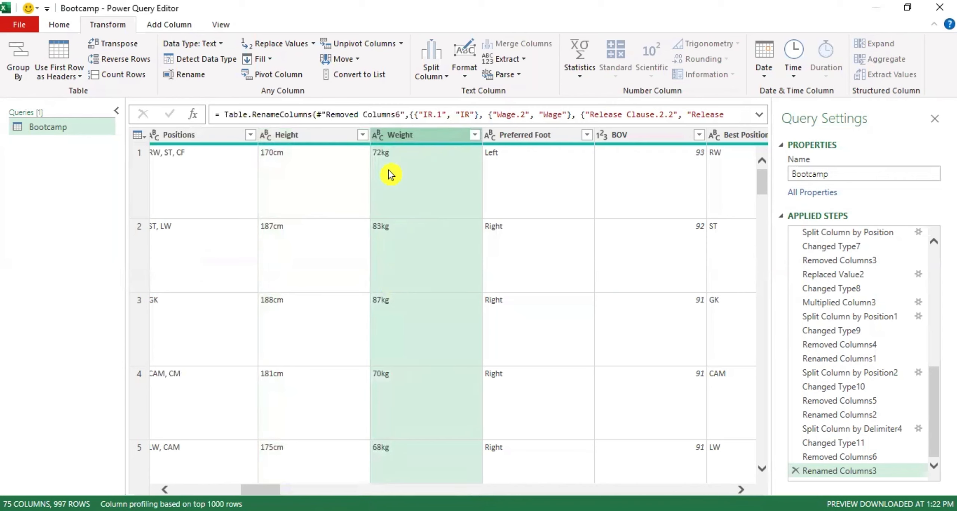
pyautogui.click(447, 78)
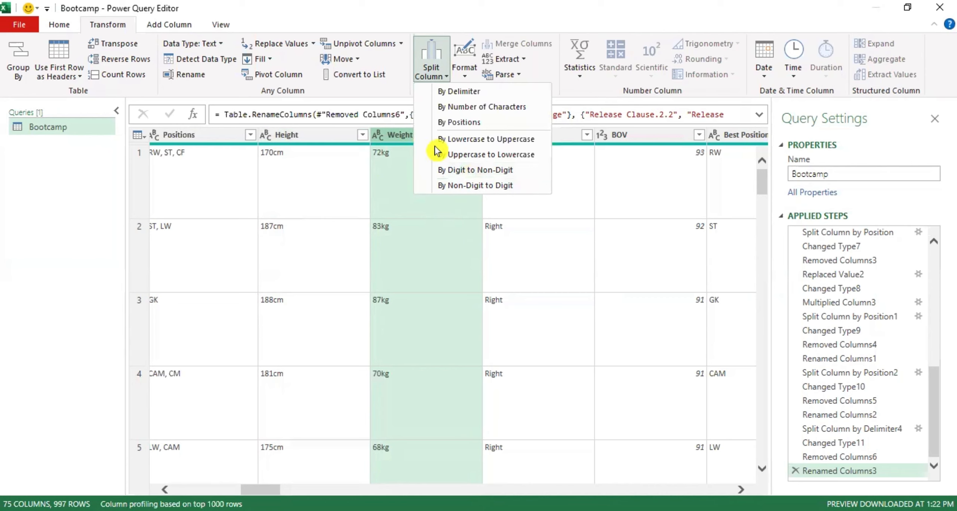
pyautogui.click(401, 139)
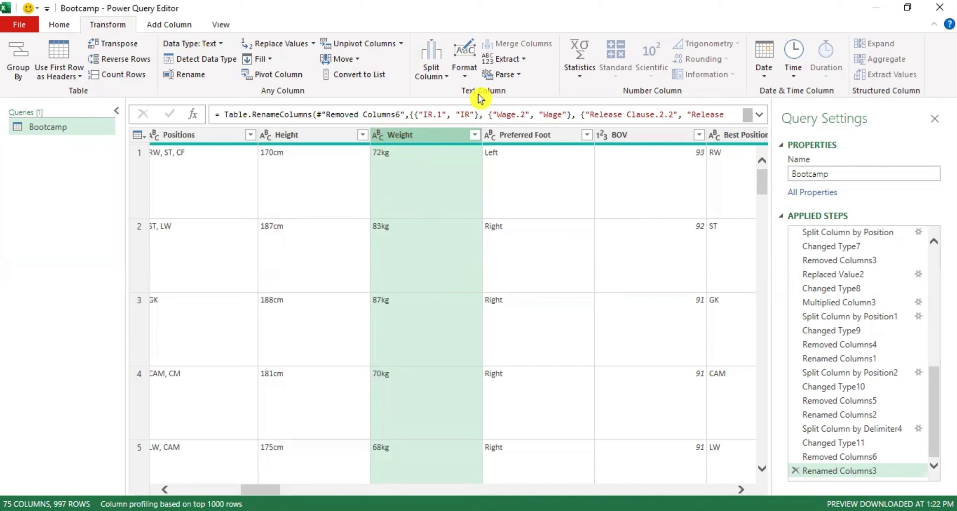
pyautogui.click(448, 76)
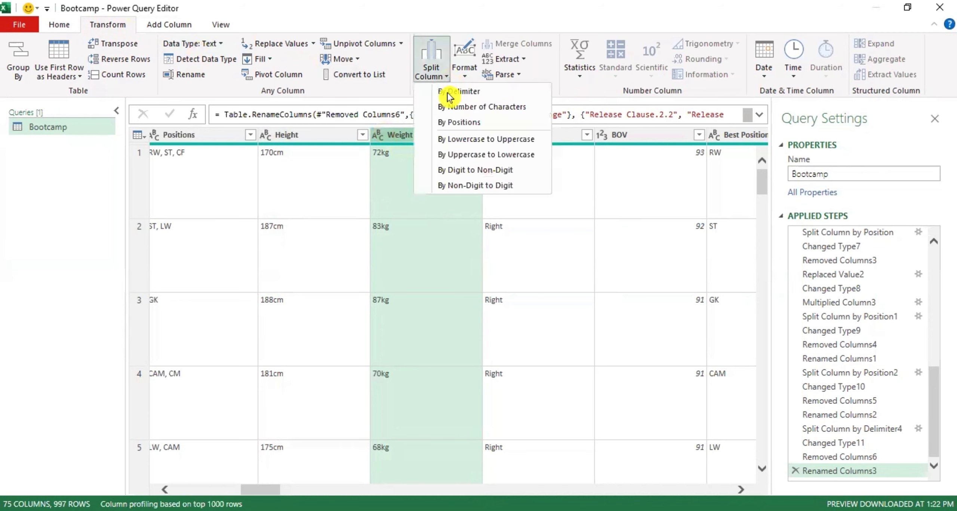
pyautogui.click(468, 171)
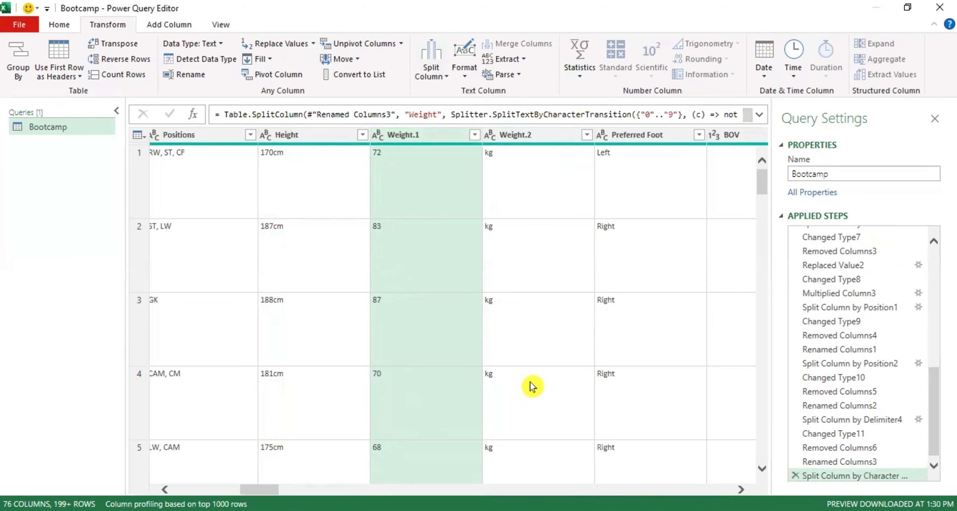
# - Review the distinct values in the Weight.1 column without filtering, and select the Weight.2 column
pyautogui.click(474, 136)
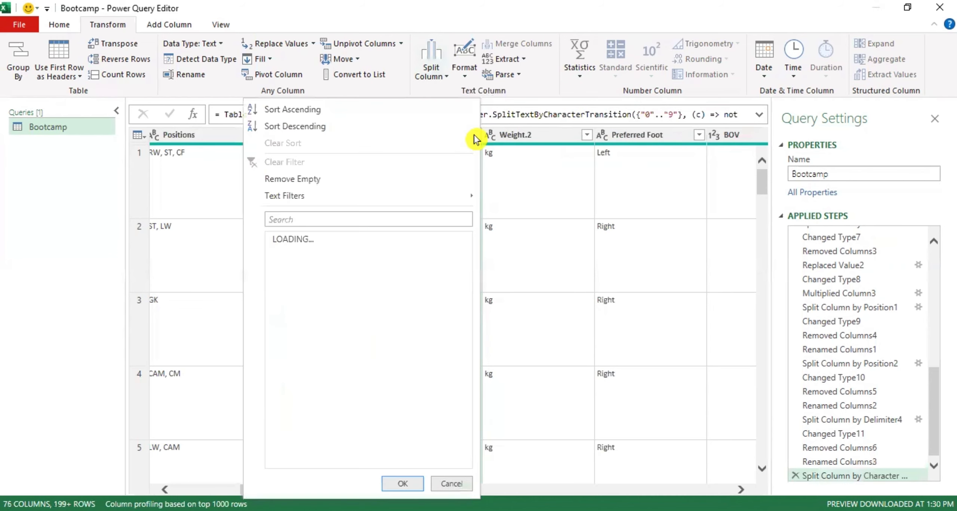
pyautogui.scroll(-15, 352, 308)
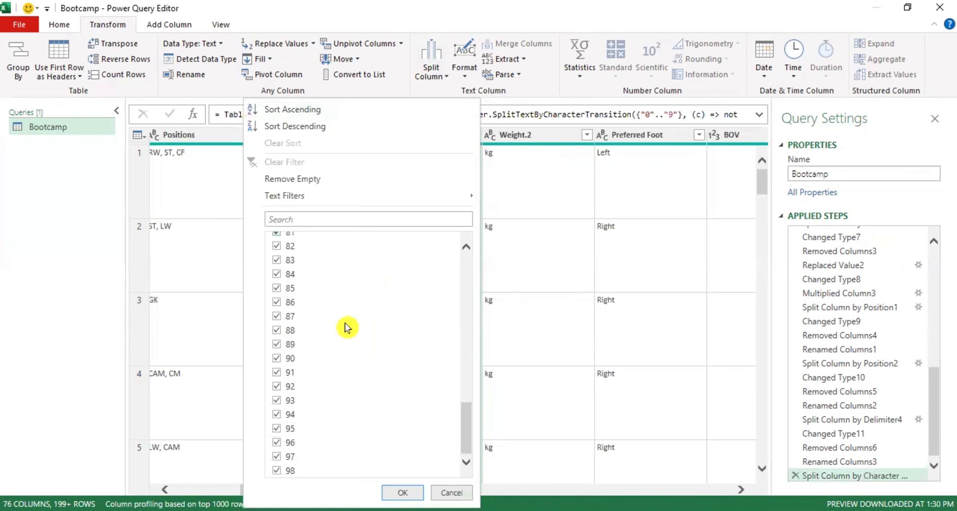
pyautogui.scroll(15, 348, 328)
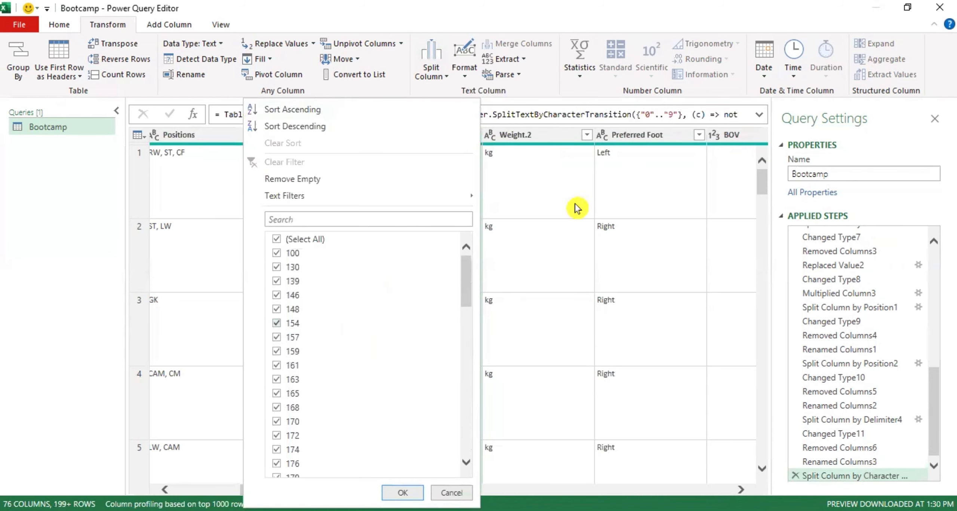
pyautogui.click(538, 176)
pyautogui.click(529, 135)
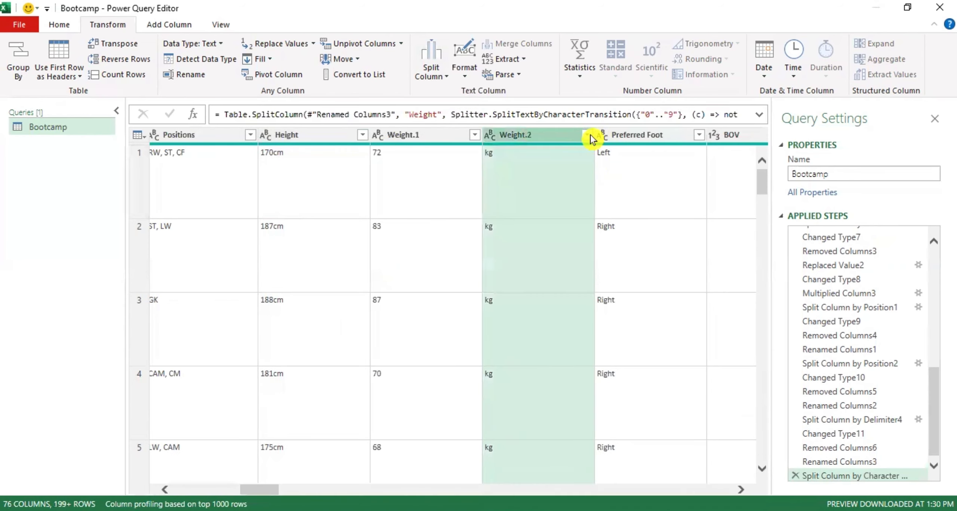